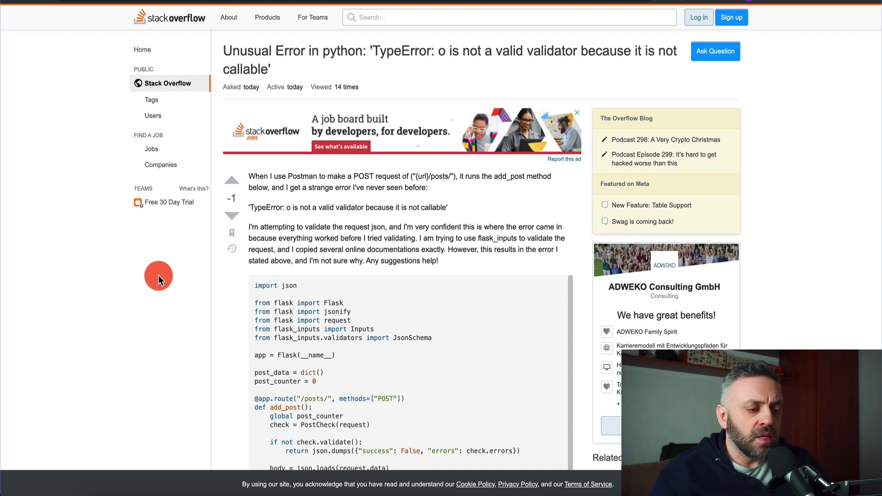
- Scroll to the Stack Overflow question's sidebar and show more Hot Network Questions
scroll(158, 274, down, 7)
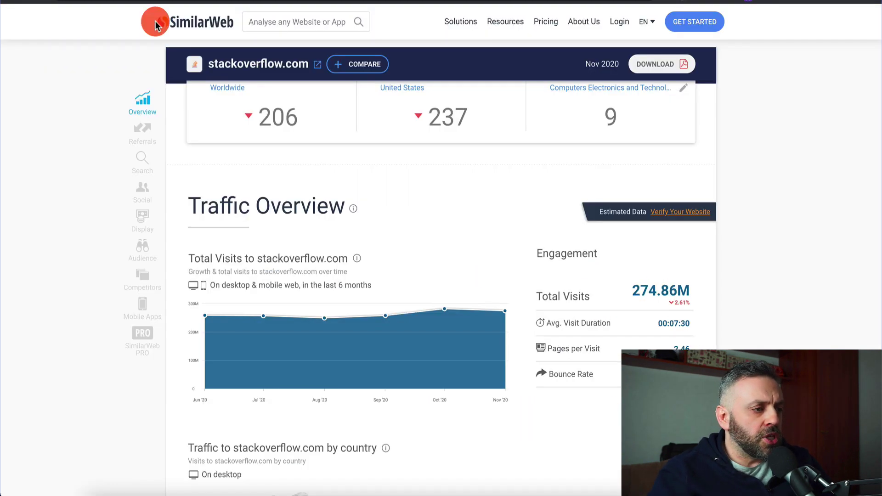
scroll(363, 223, down, 2)
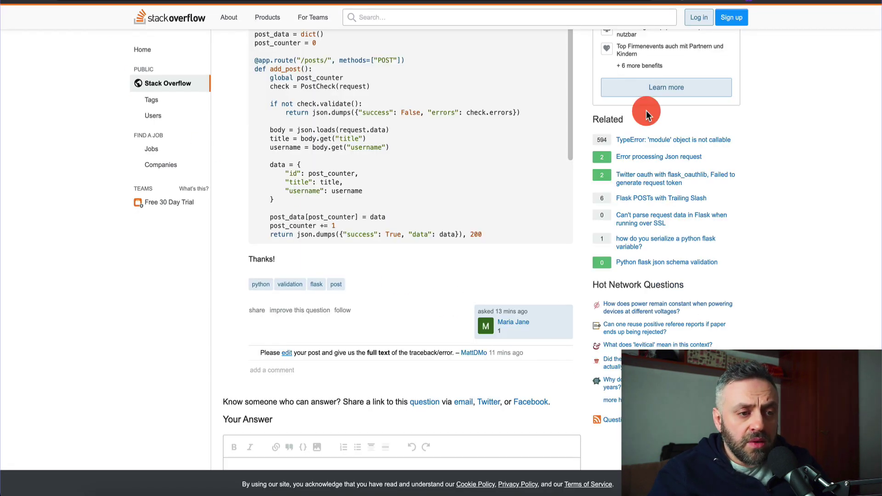
scroll(647, 111, up, 7)
scroll(785, 185, down, 2)
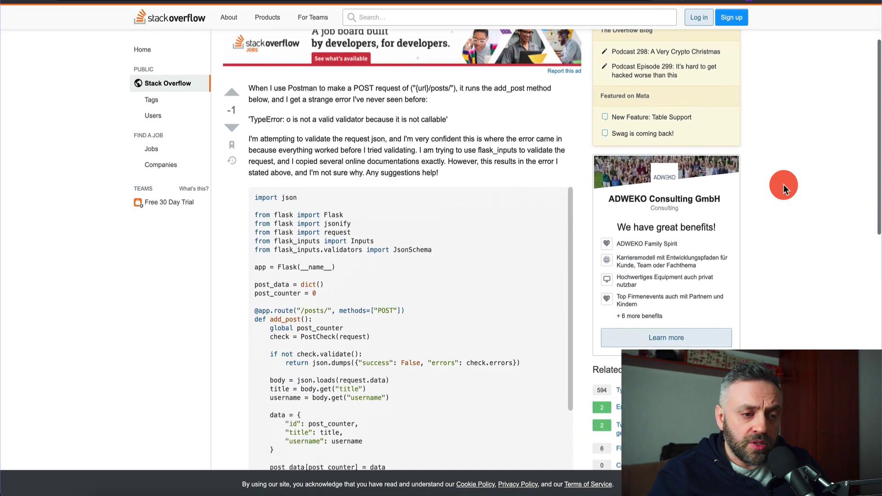
scroll(305, 252, up, 3)
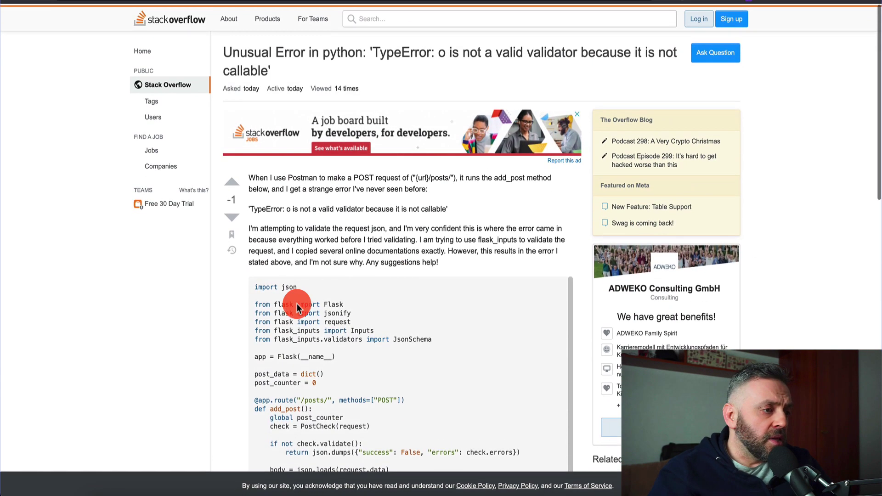
scroll(183, 333, down, 3)
scroll(183, 332, up, 3)
scroll(182, 332, down, 1)
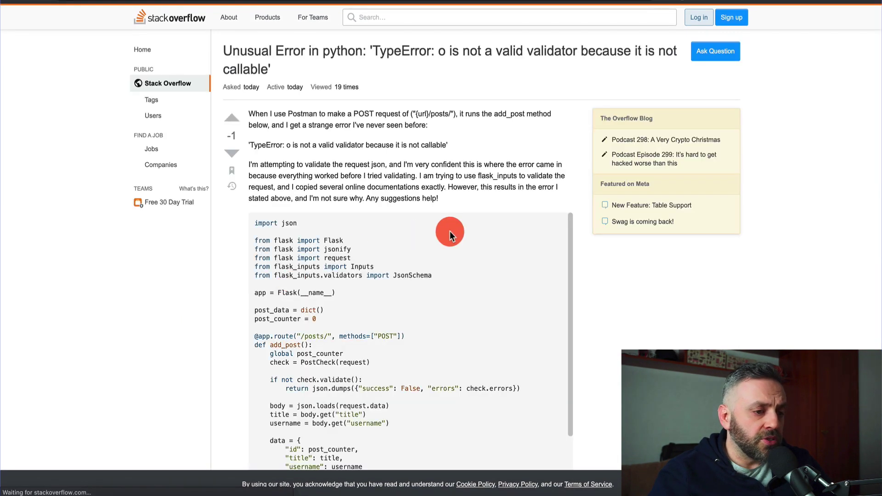
scroll(743, 303, down, 3)
scroll(744, 303, up, 1)
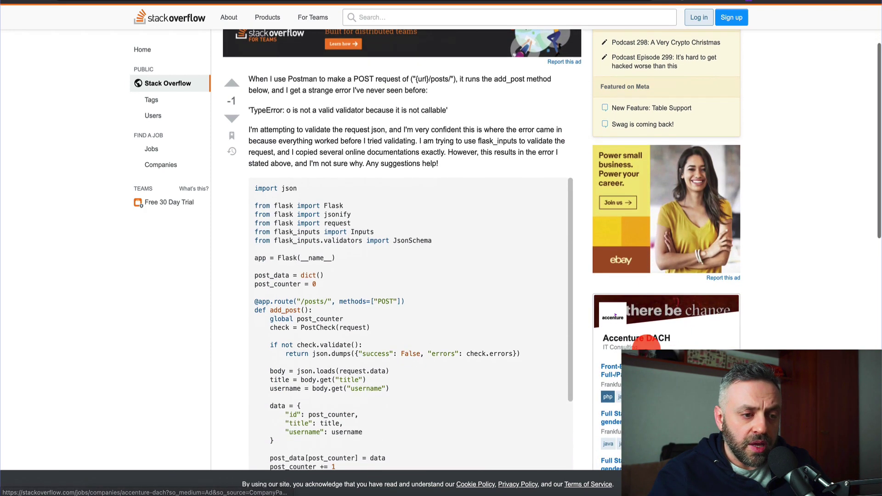
scroll(744, 303, down, 2)
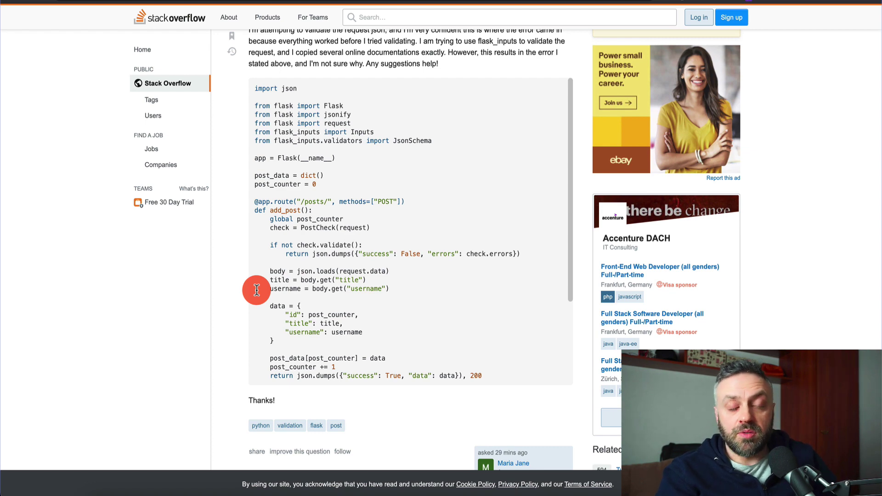
scroll(134, 304, up, 4)
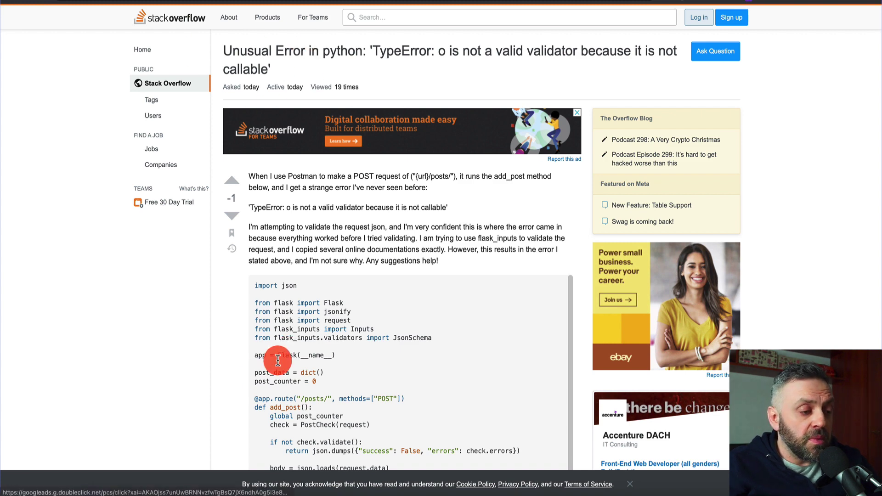
scroll(210, 384, down, 10)
scroll(505, 379, down, 3)
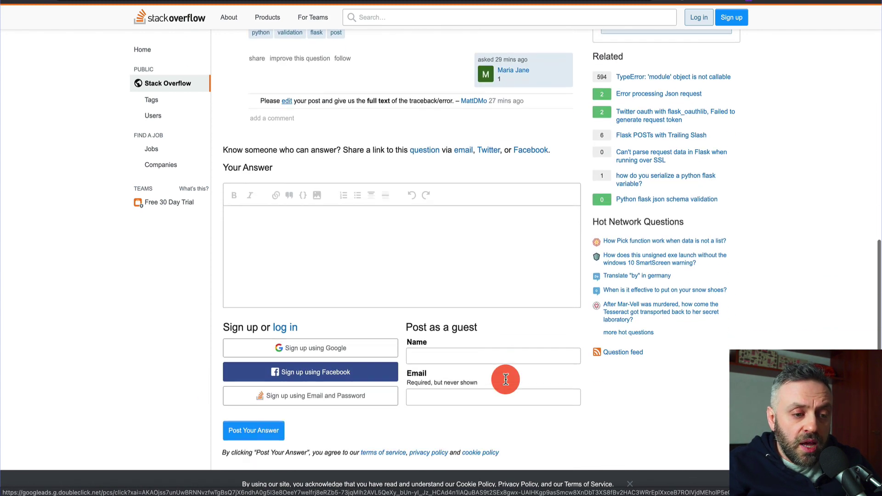
scroll(506, 380, down, 1)
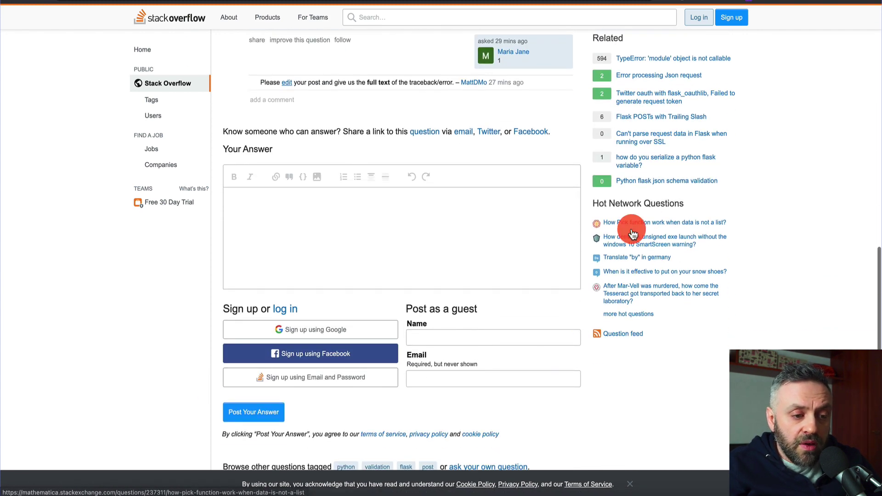
click(629, 316)
scroll(635, 276, down, 3)
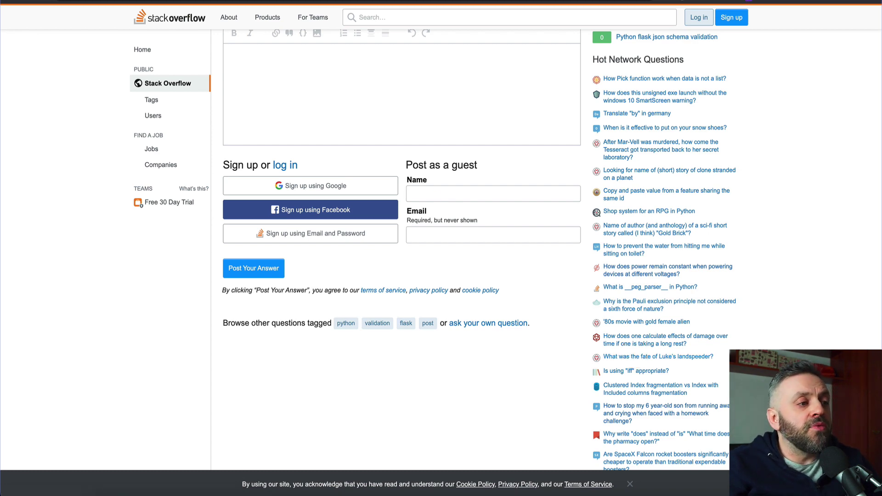
- Return from the Exercises forum to the Bodybuilding.com forum home and browse its categories
click(221, 2)
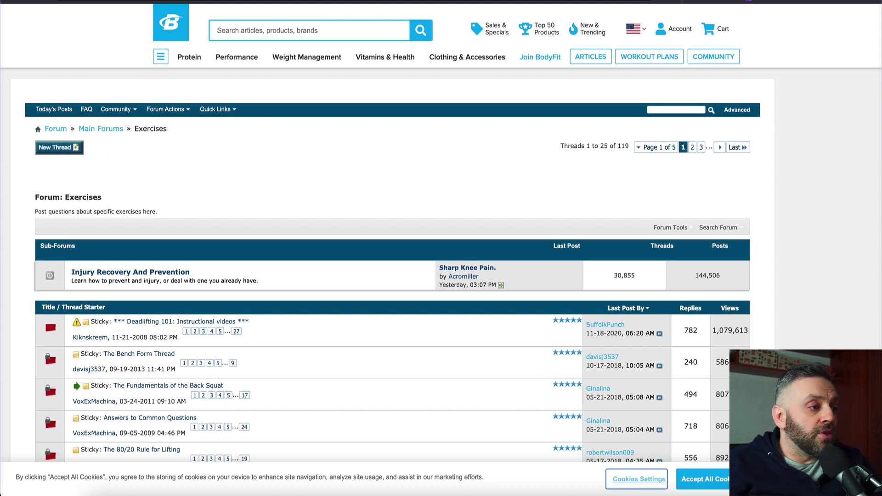
key(alt+Left)
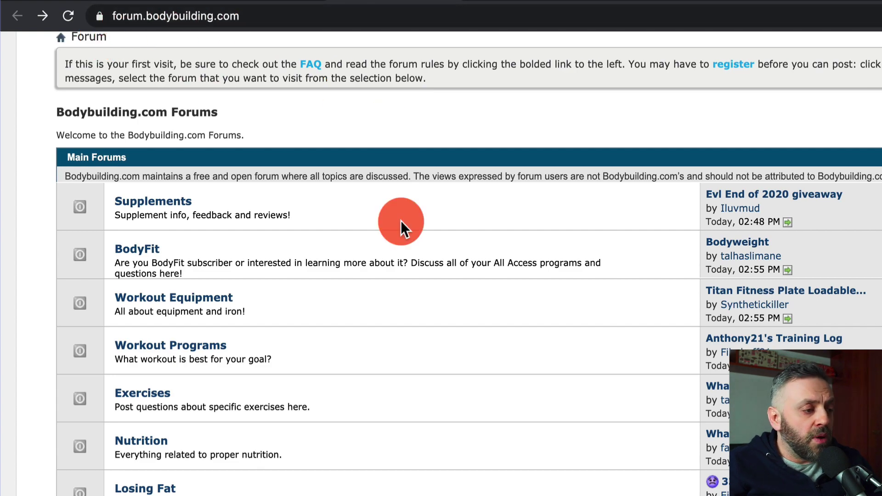
scroll(401, 226, down, 4)
scroll(207, 322, down, 5)
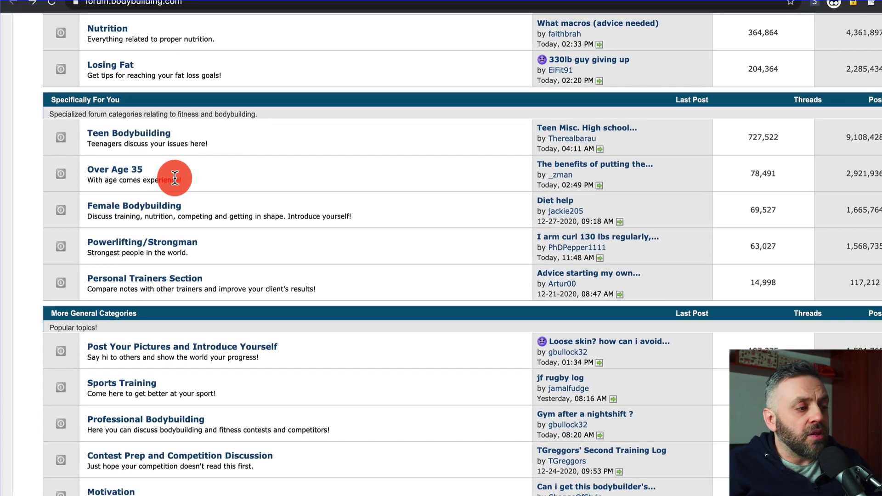
scroll(174, 178, up, 5)
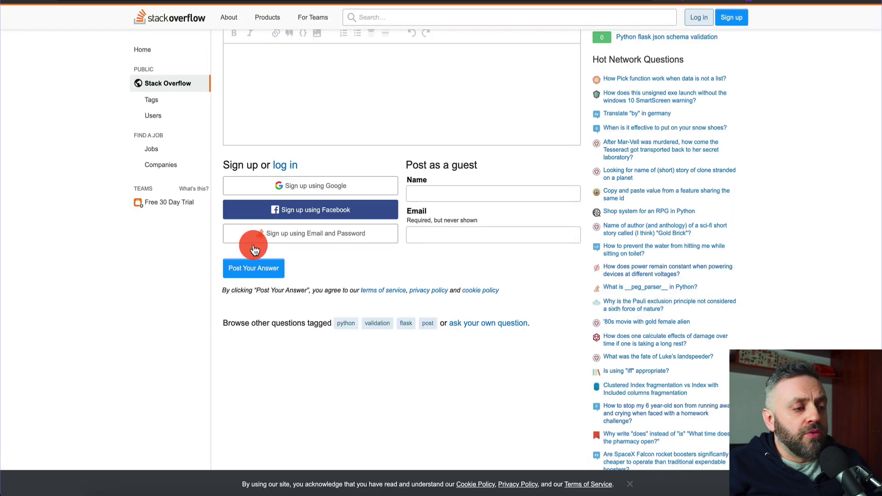
scroll(254, 244, up, 15)
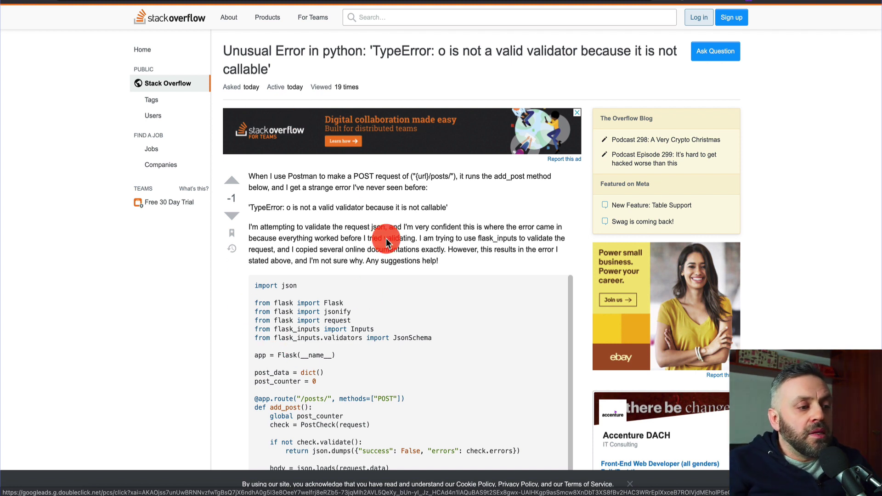
- Browse Stack Overflow's All Questions list, then return to the Bodybuilding.com forums home
click(174, 88)
scroll(268, 271, down, 15)
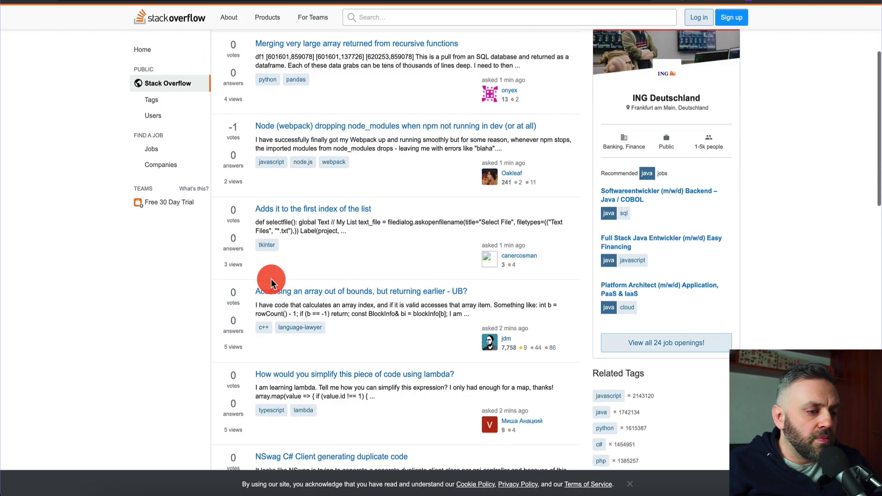
scroll(271, 280, up, 15)
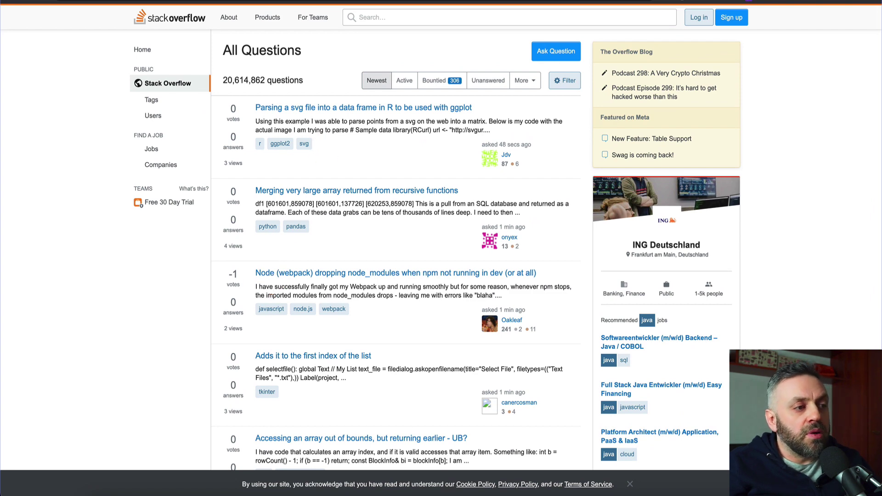
click(143, 209)
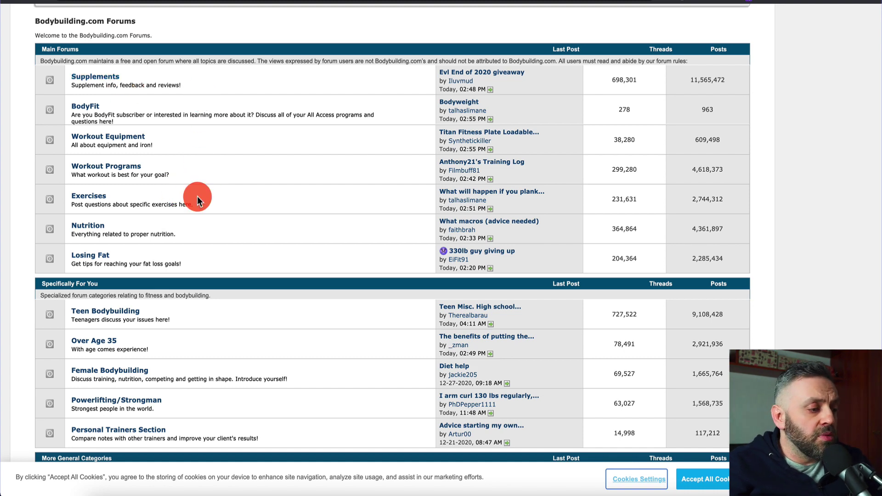
- Open the Exercises forum and look through threads like 'Squatting Shoes'
scroll(198, 201, down, 3)
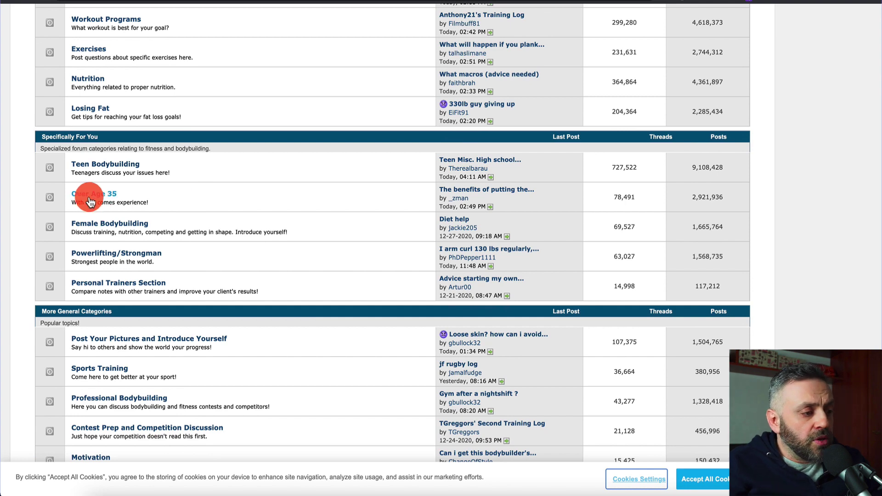
scroll(235, 219, down, 3)
scroll(235, 218, up, 8)
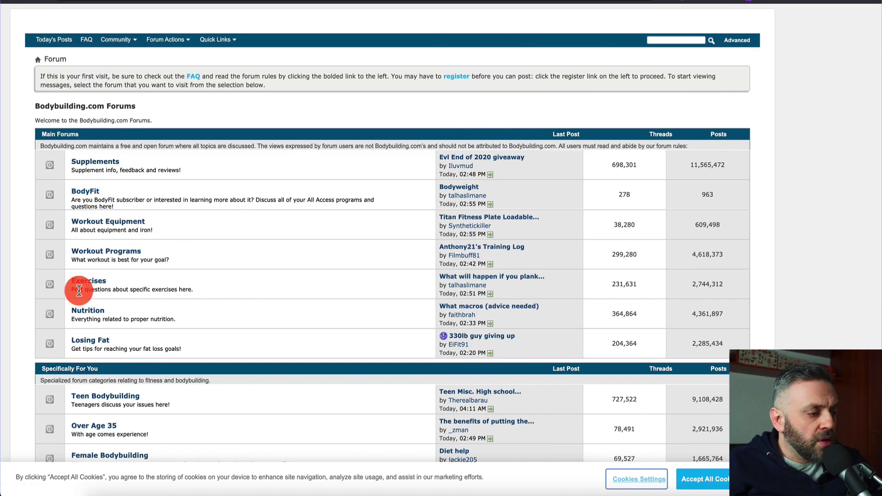
click(89, 282)
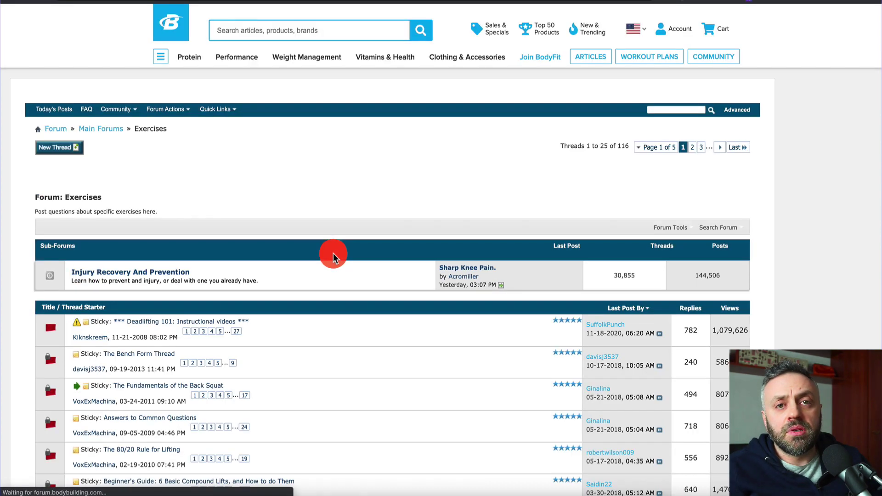
scroll(225, 292, down, 10)
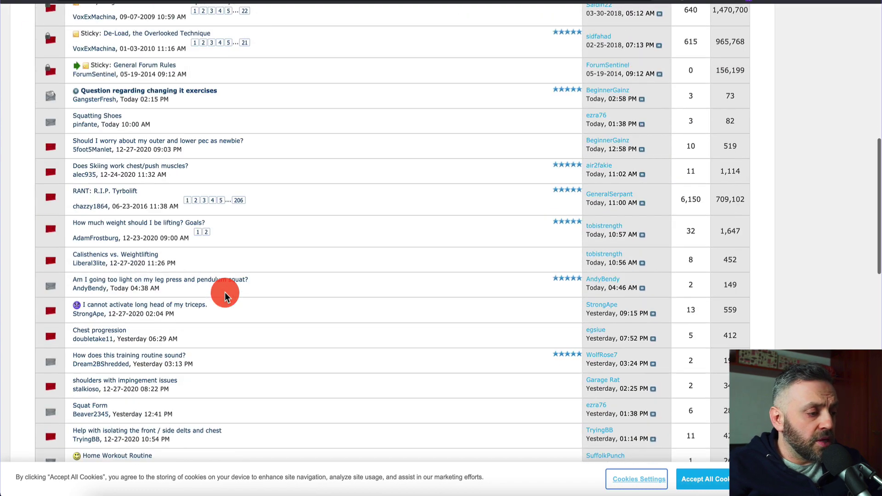
scroll(224, 292, up, 3)
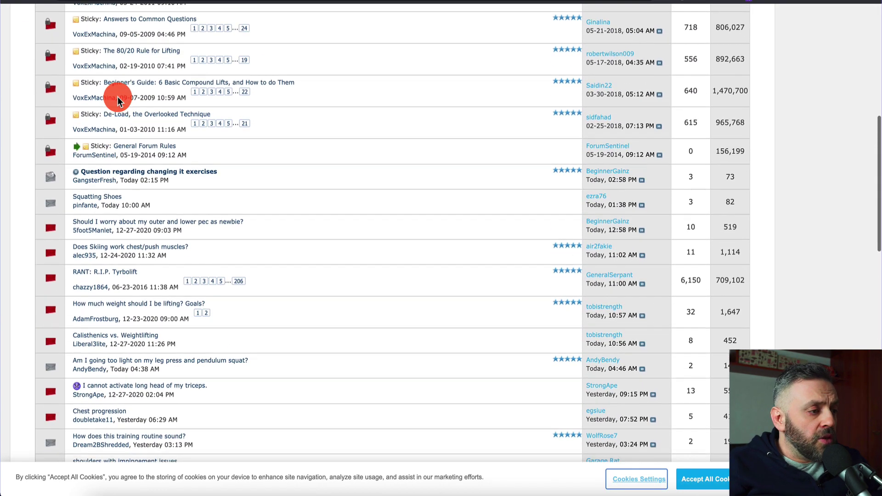
scroll(115, 94, down, 2)
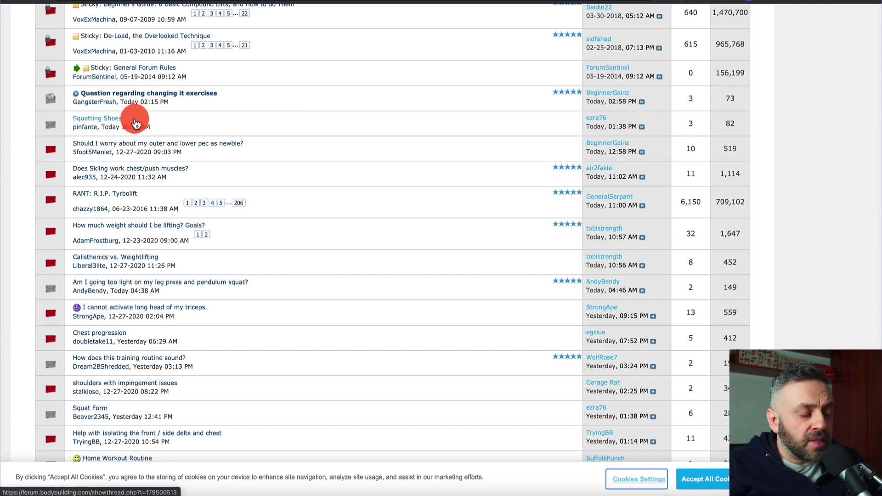
- Scrape all thread titles and links like 'Squatting Shoes' with Data Miner and copy them
right_click(104, 120)
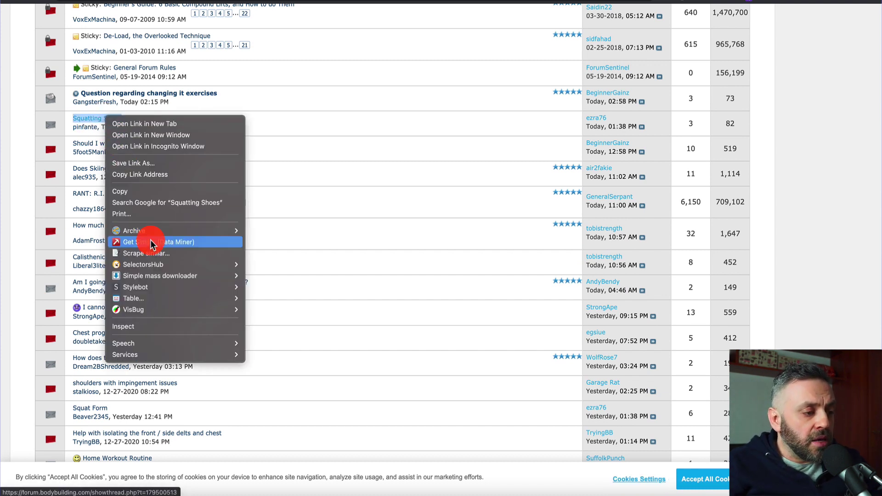
click(164, 258)
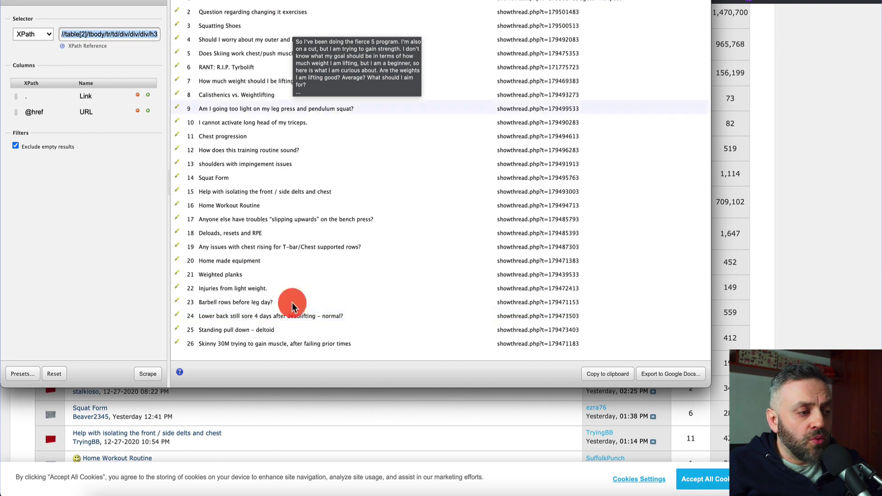
click(599, 376)
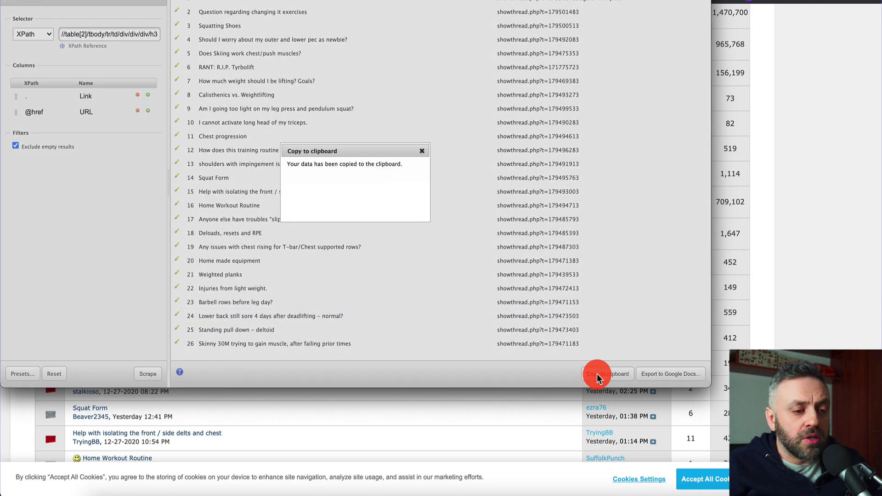
click(417, 150)
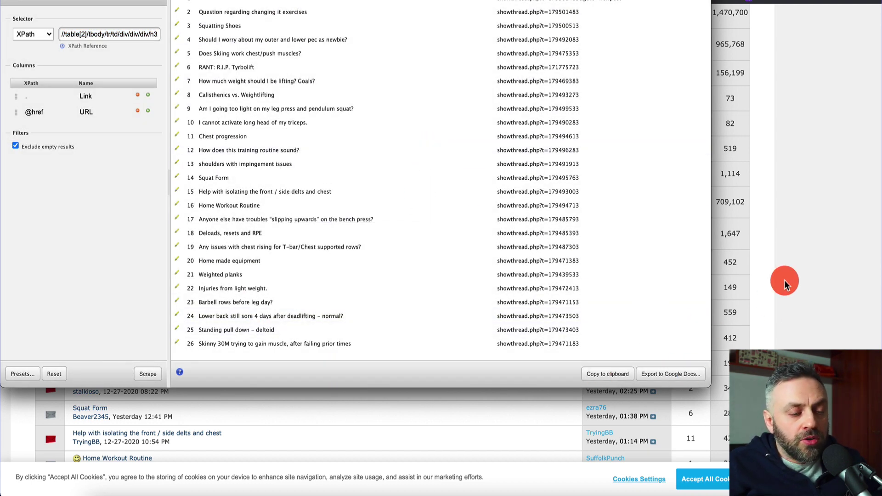
click(789, 258)
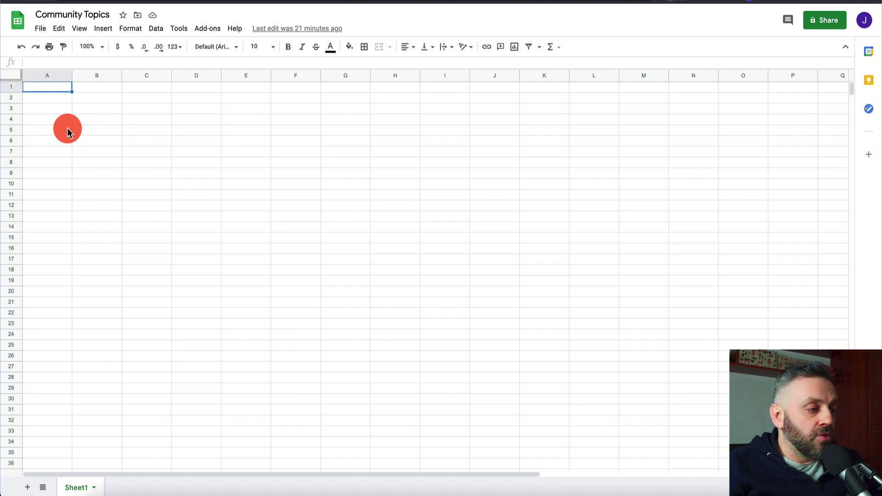
- Paste the 25 scraped titles at A3 of Community Topics, clear the URLs, and auto-fit column A
click(54, 109)
key(ctrl+v)
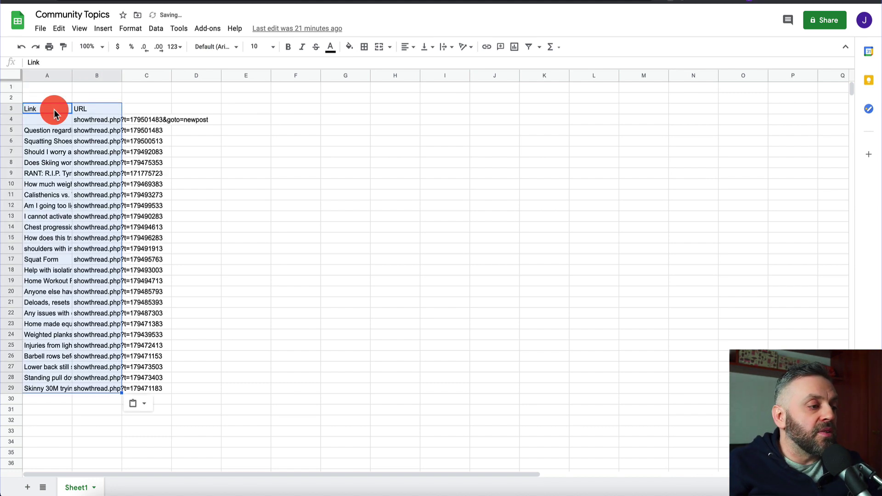
drag(84, 79, 151, 72)
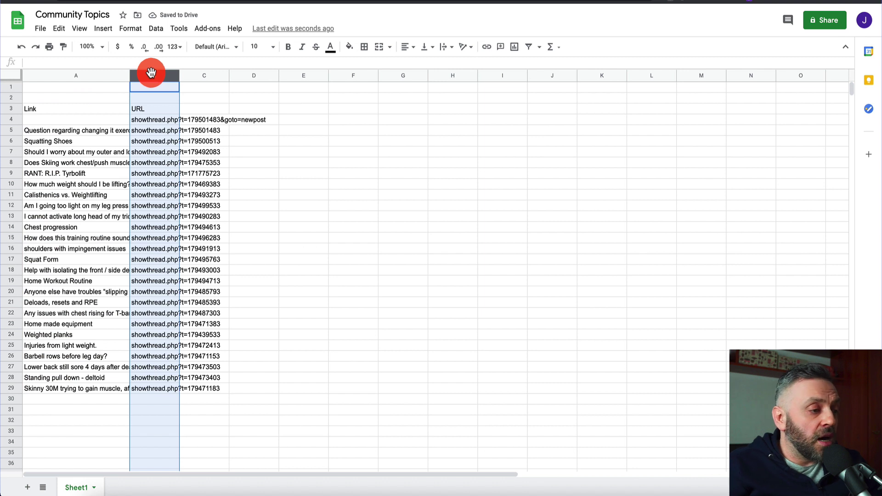
key(Delete)
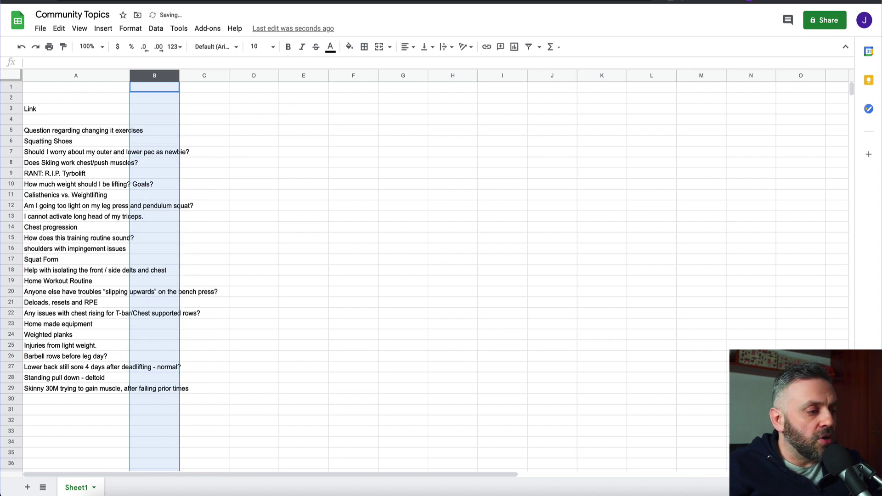
click(75, 97)
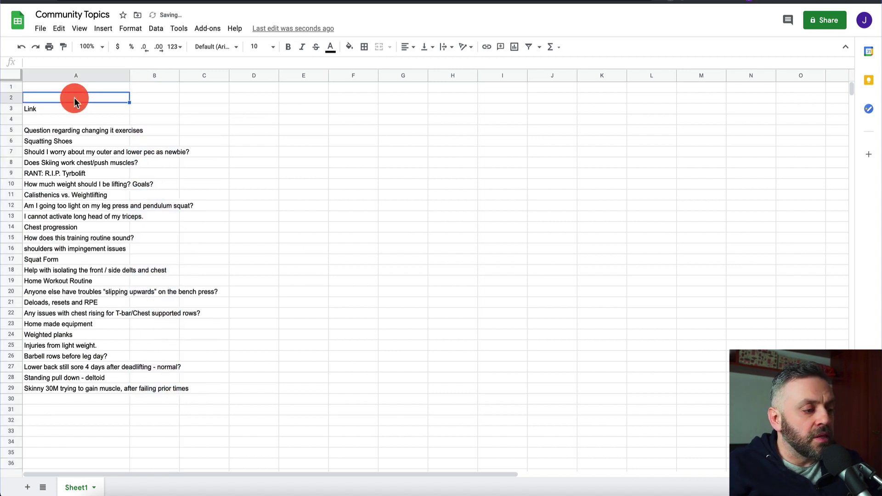
double_click(130, 75)
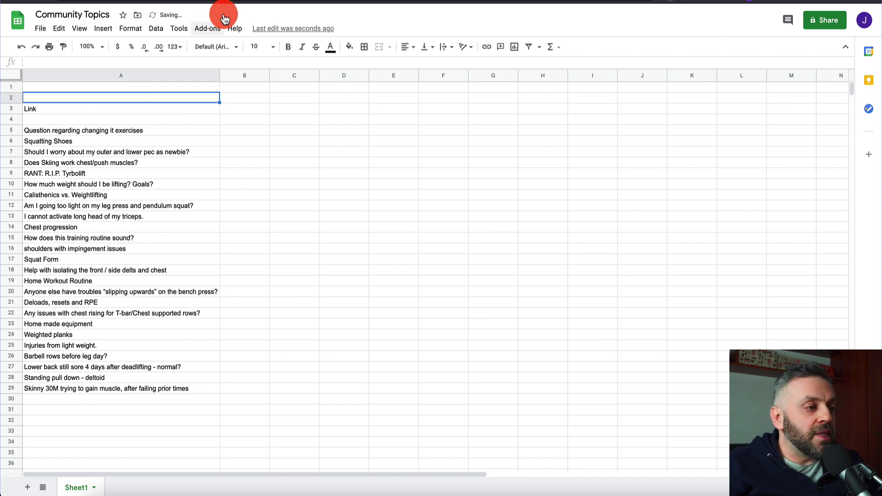
key(super+Tab)
scroll(197, 218, down, 10)
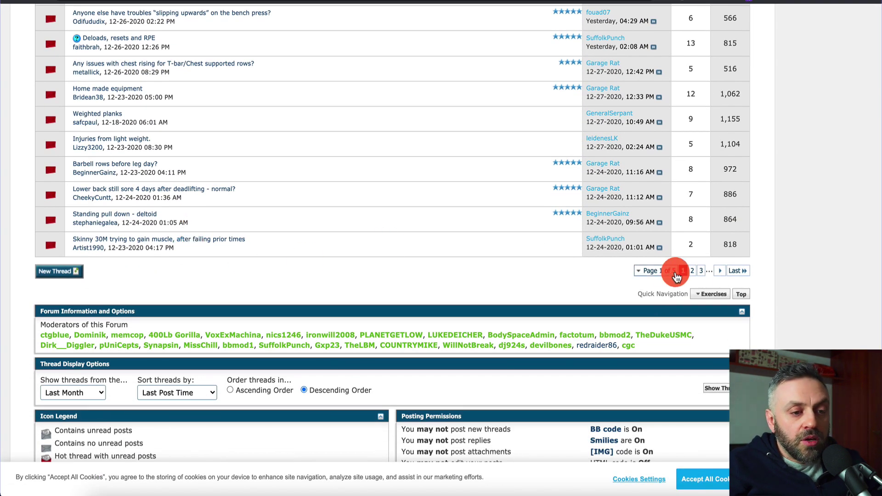
click(692, 270)
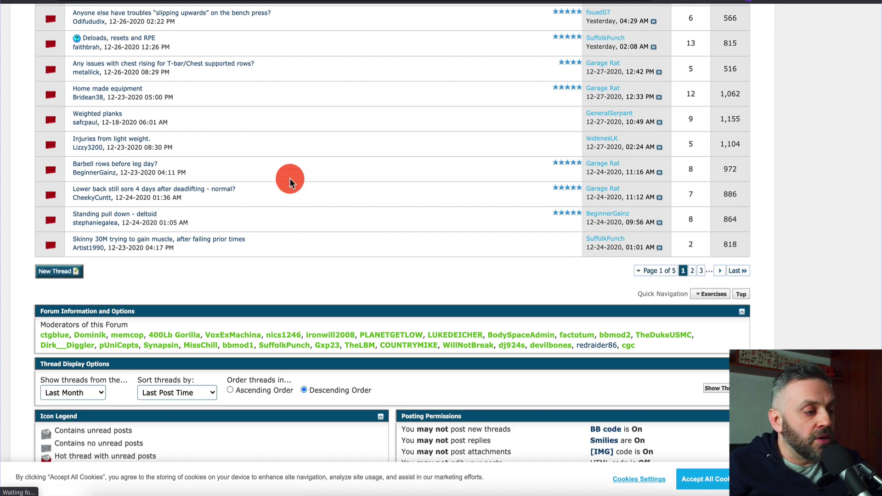
scroll(290, 178, down, 3)
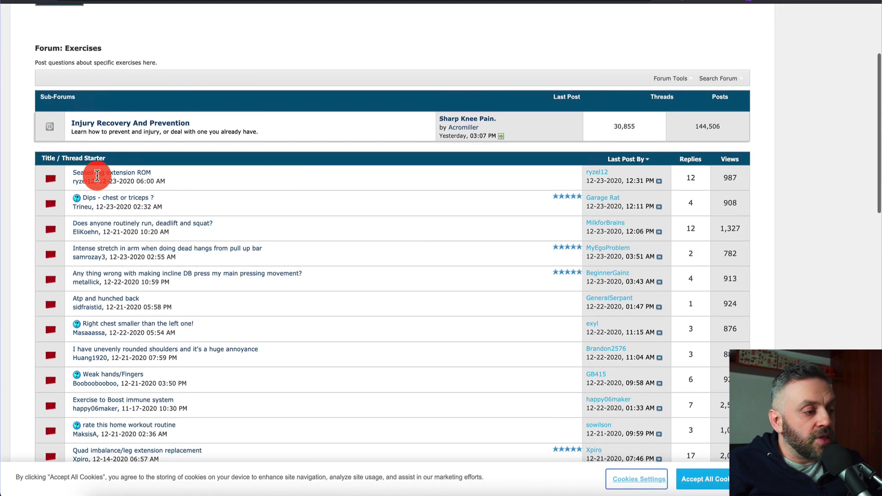
right_click(97, 172)
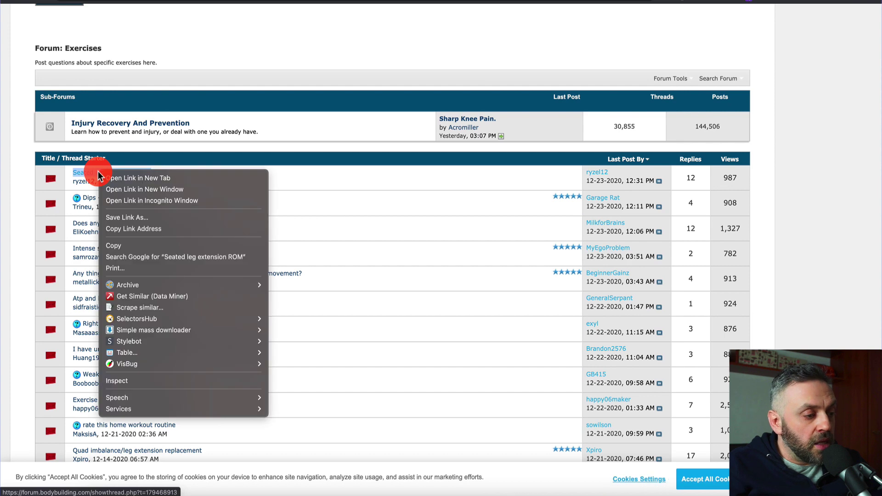
click(133, 308)
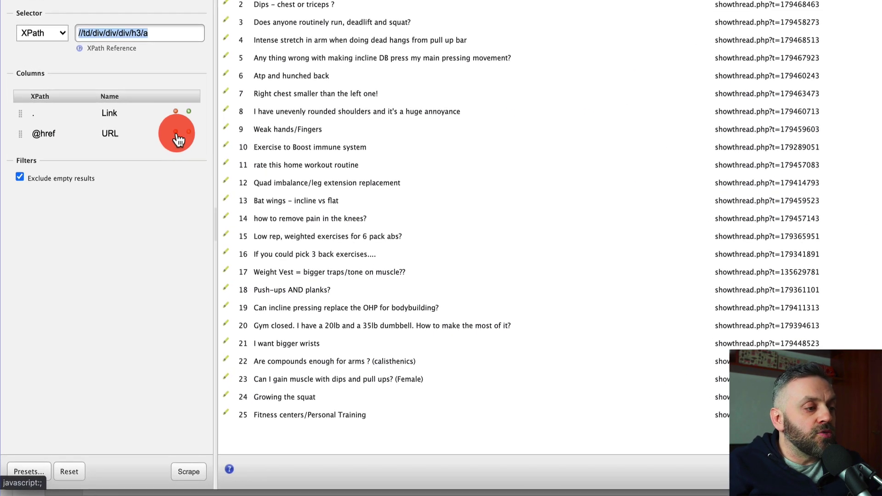
click(176, 133)
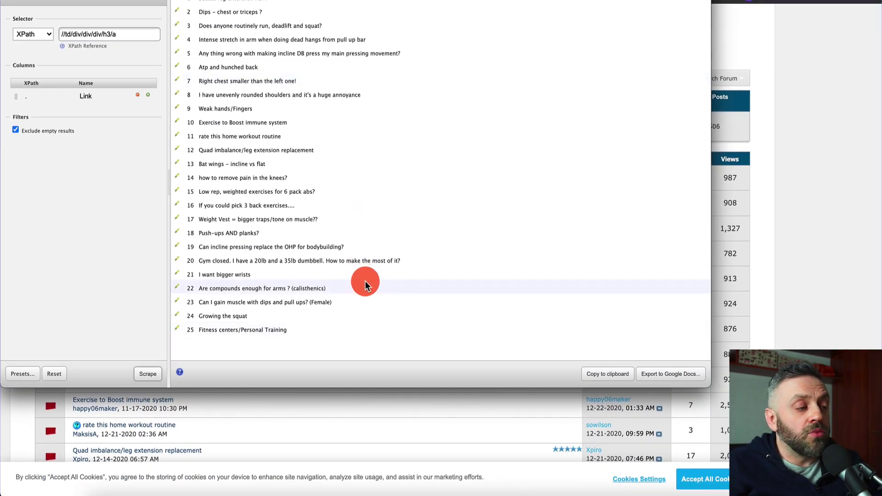
click(608, 374)
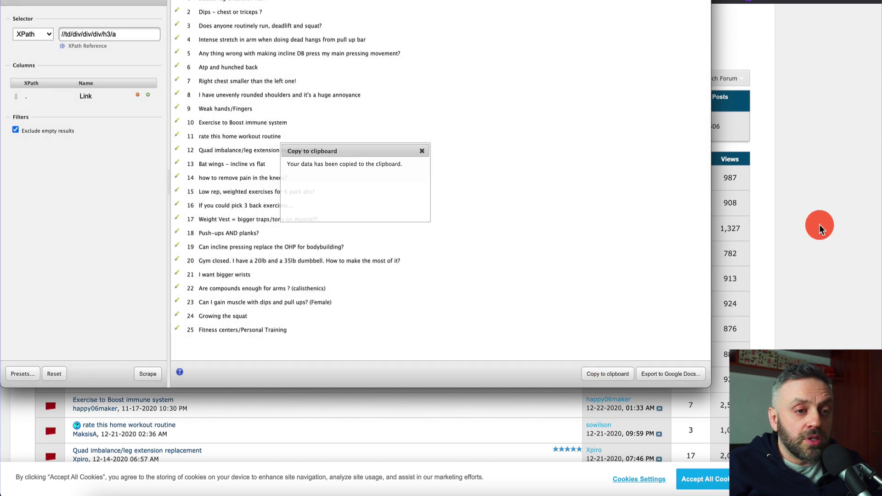
click(820, 224)
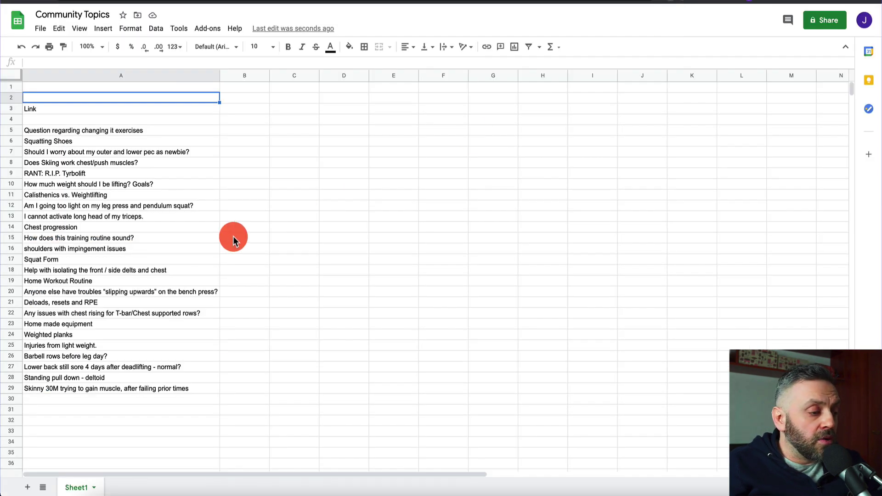
- Paste the page-2 titles at A30 and delete the duplicate 'Link' header row 30
scroll(233, 238, down, 3)
click(69, 325)
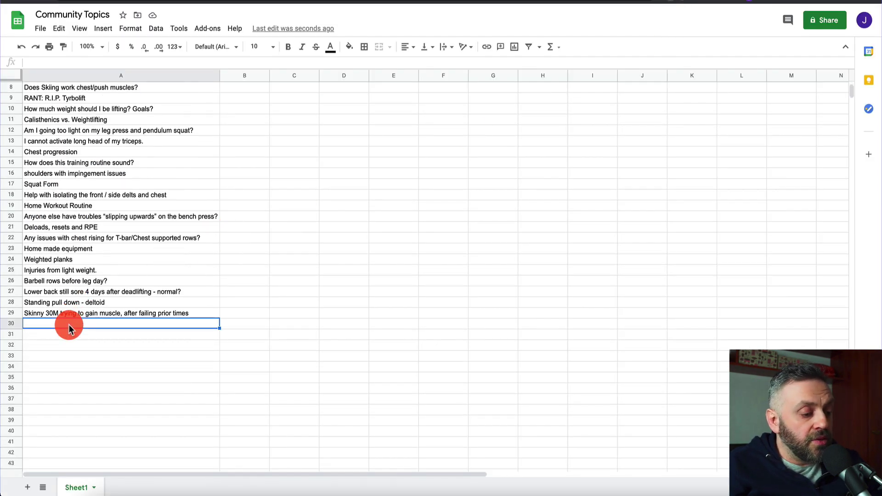
key(ctrl+v)
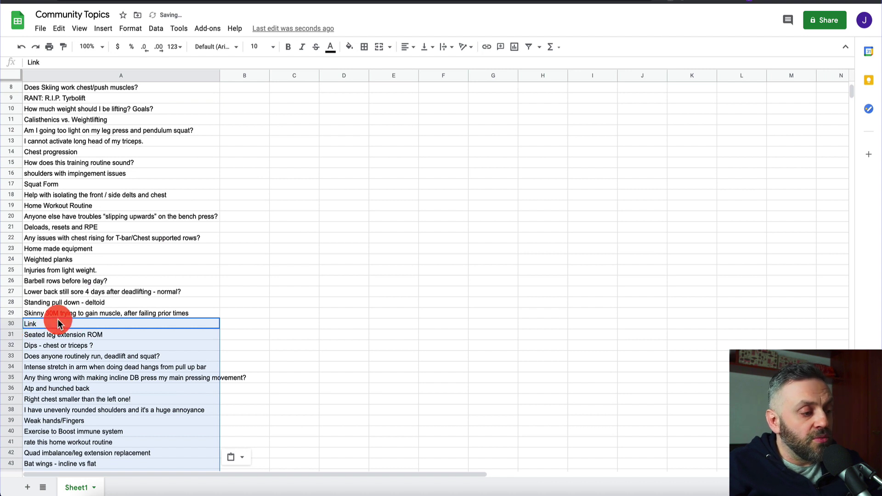
key(ctrl+z)
click(63, 323)
key(ctrl+v)
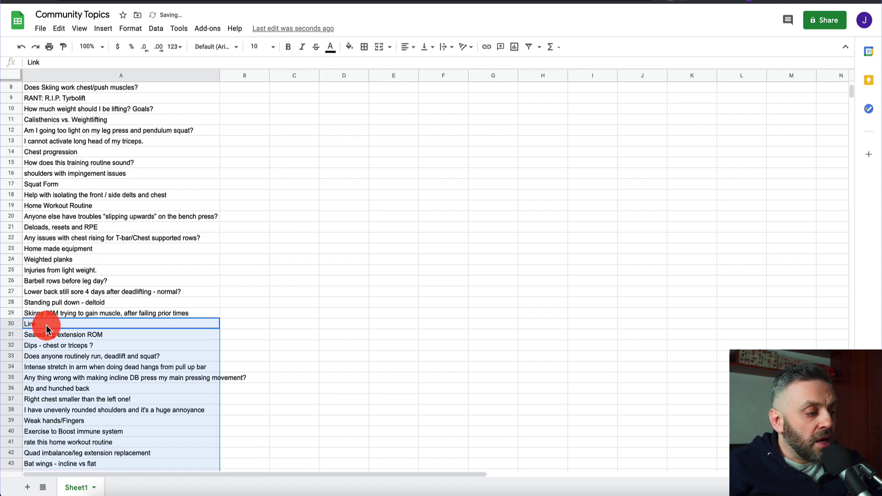
click(46, 327)
key(Delete)
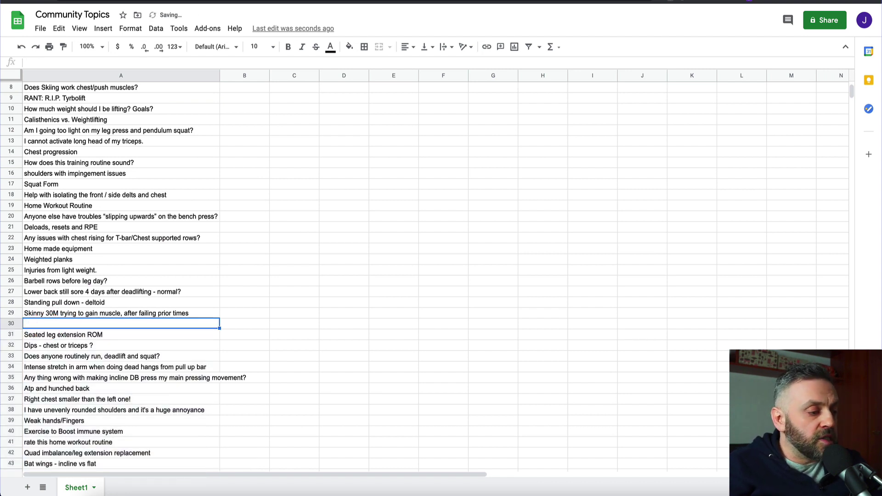
click(9, 324)
right_click(9, 324)
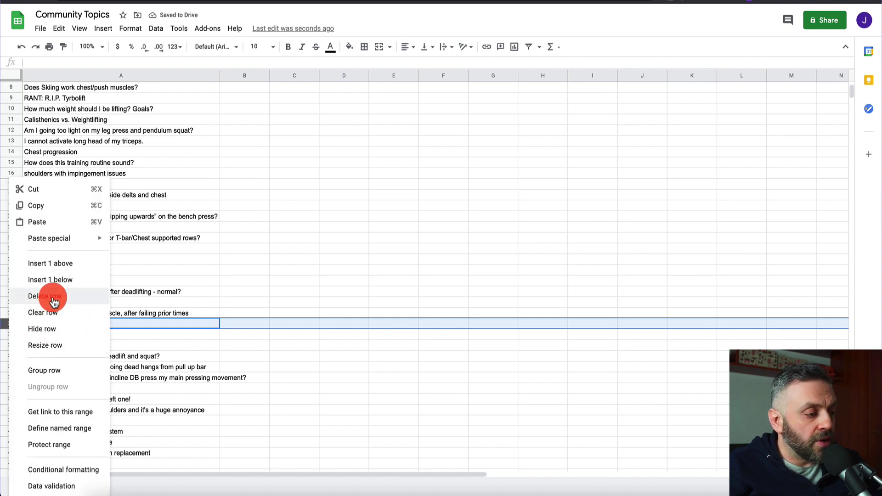
click(28, 296)
- Delete the blank and 'Link' rows 2–4 so titles start directly below row 1
scroll(112, 236, up, 3)
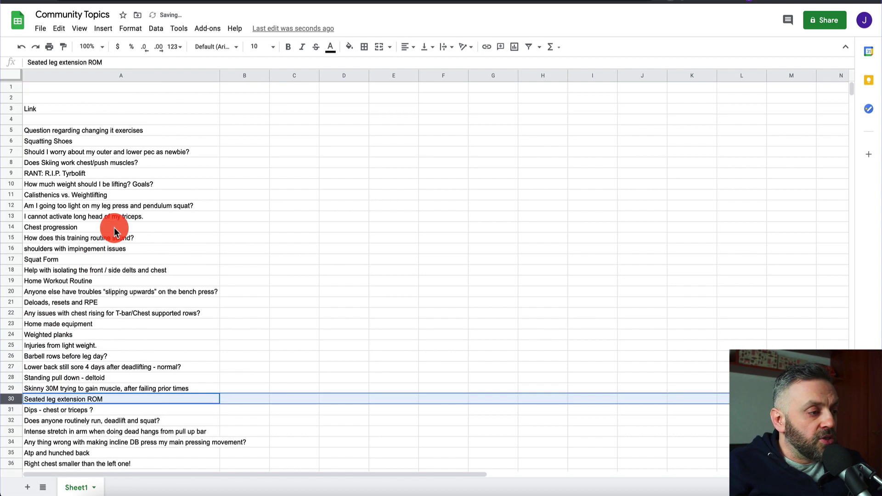
click(11, 89)
click(90, 97)
key(shift+Down)
key(shift+Down)
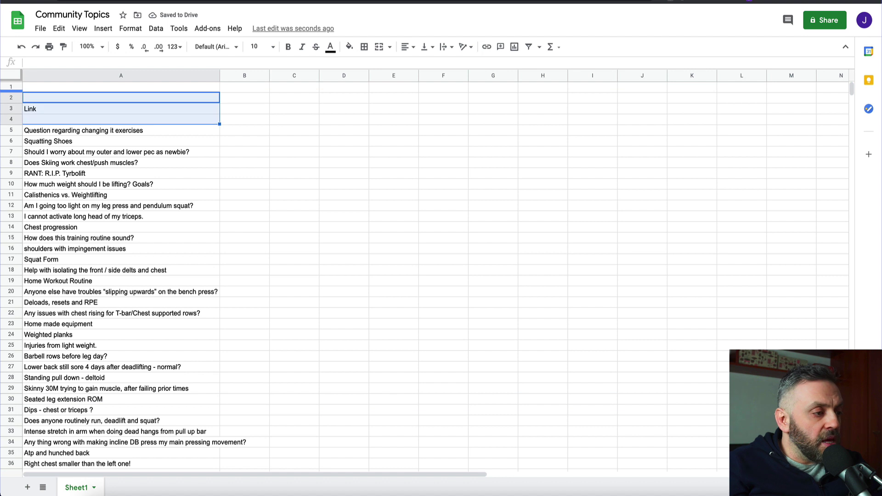
click(11, 97)
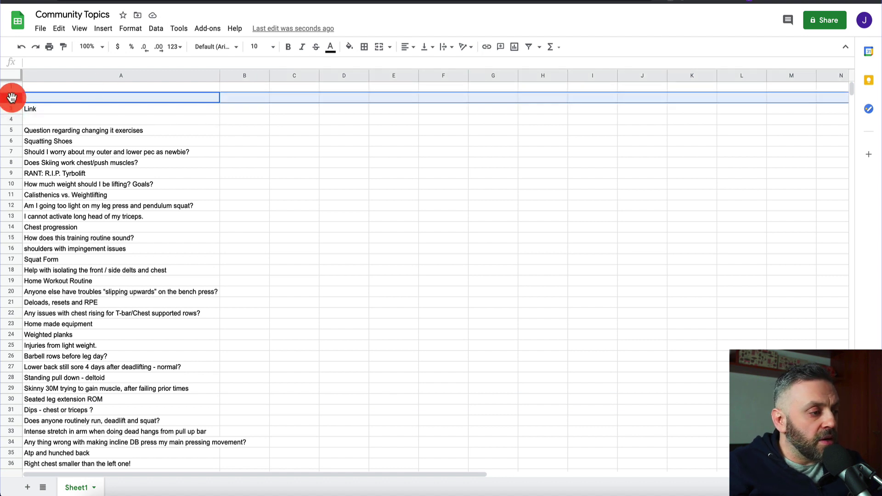
mouse_move(12, 98)
mouse_down()
mouse_move(14, 118)
mouse_move(12, 97)
mouse_up()
key(shift+Down)
key(shift+Down)
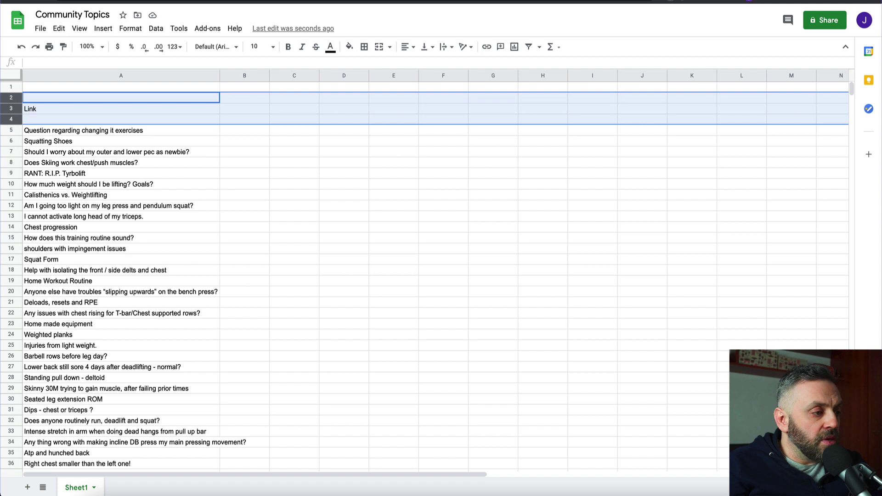
right_click(59, 106)
click(98, 220)
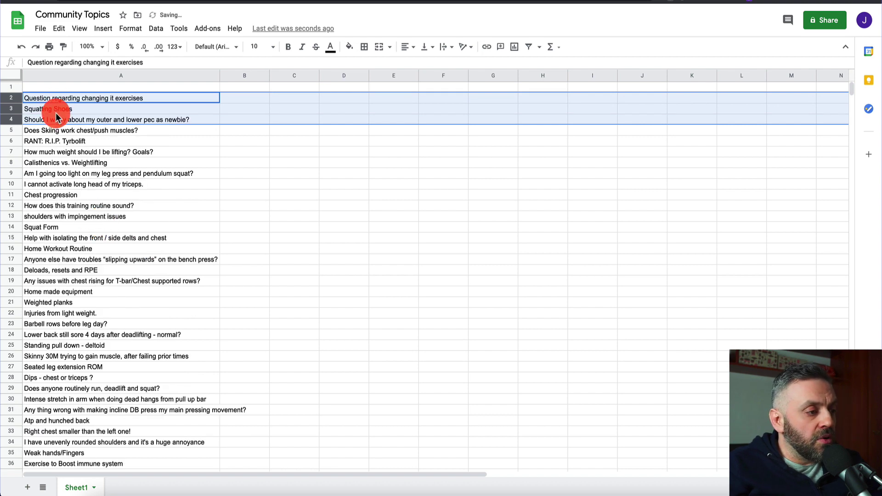
click(58, 87)
scroll(69, 166, down, 5)
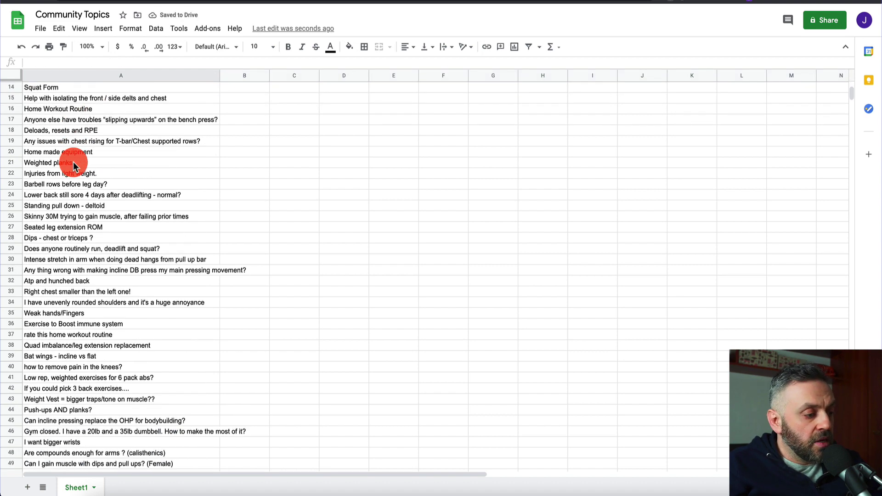
scroll(73, 167, down, 4)
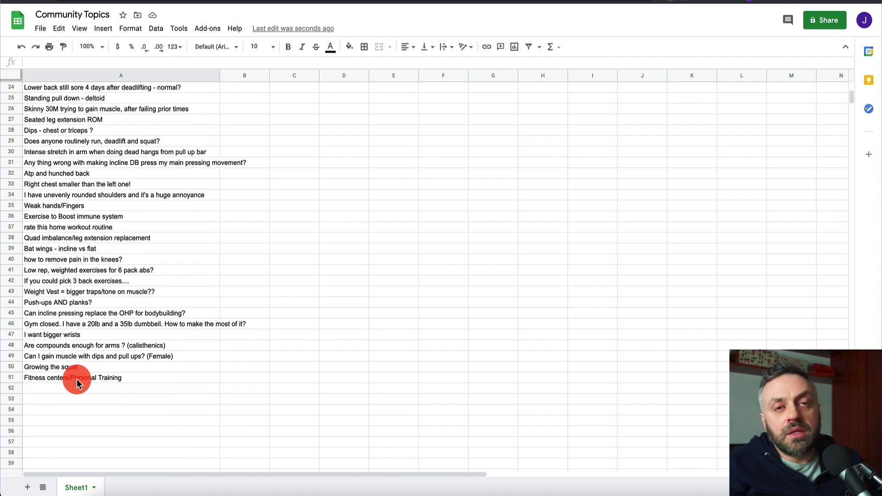
- Type 'Topic' into A1 and make it bold
scroll(76, 379, up, 5)
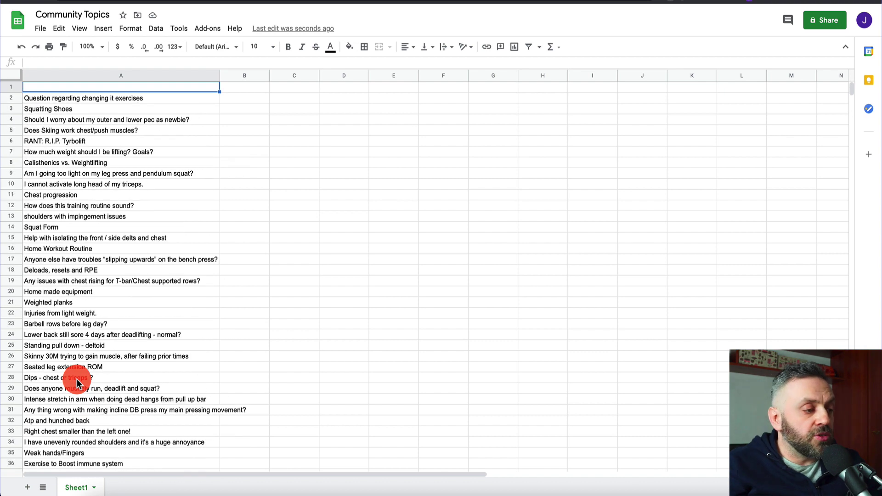
text(Topic)
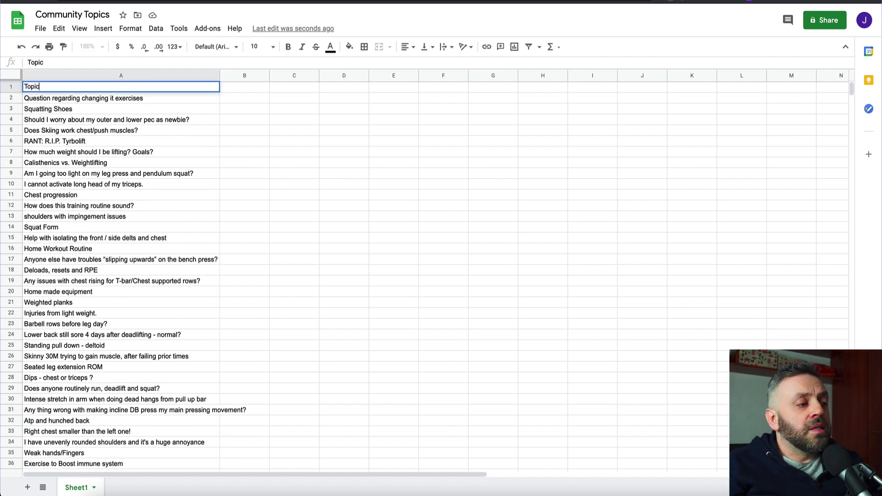
key(Return)
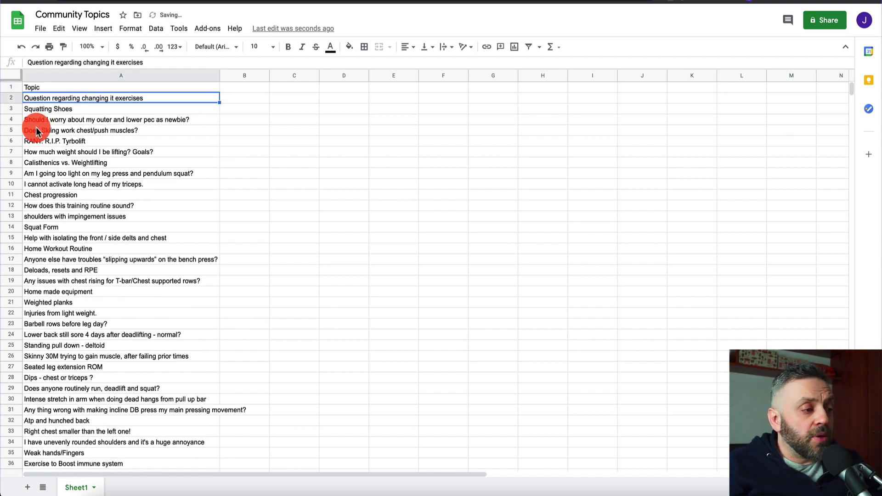
click(42, 89)
key(ctrl+b)
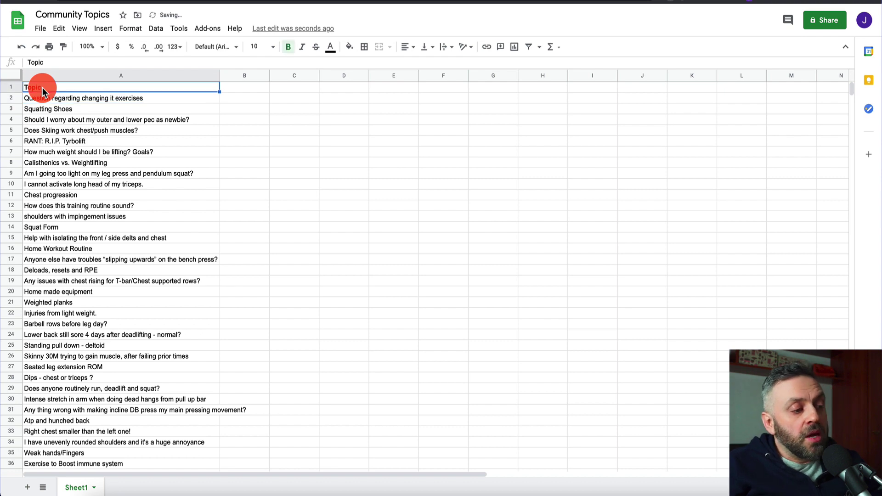
scroll(73, 230, down, 5)
scroll(72, 230, up, 1)
scroll(71, 230, up, 4)
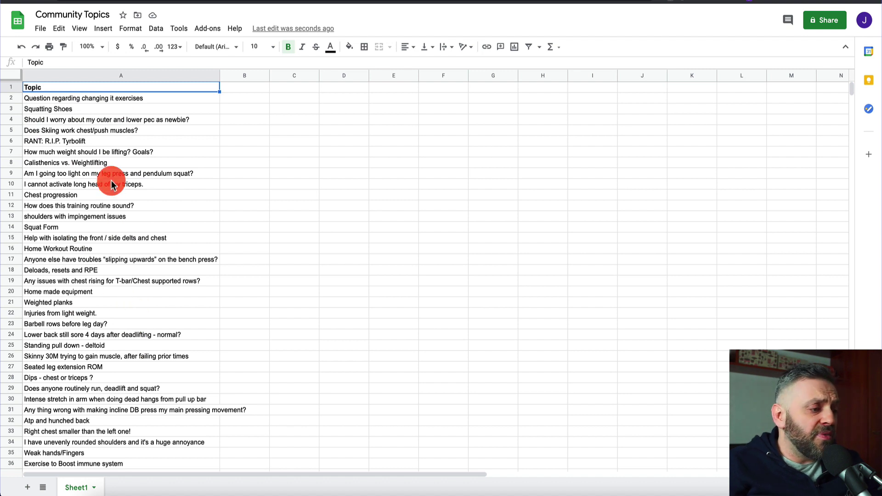
scroll(112, 185, down, 2)
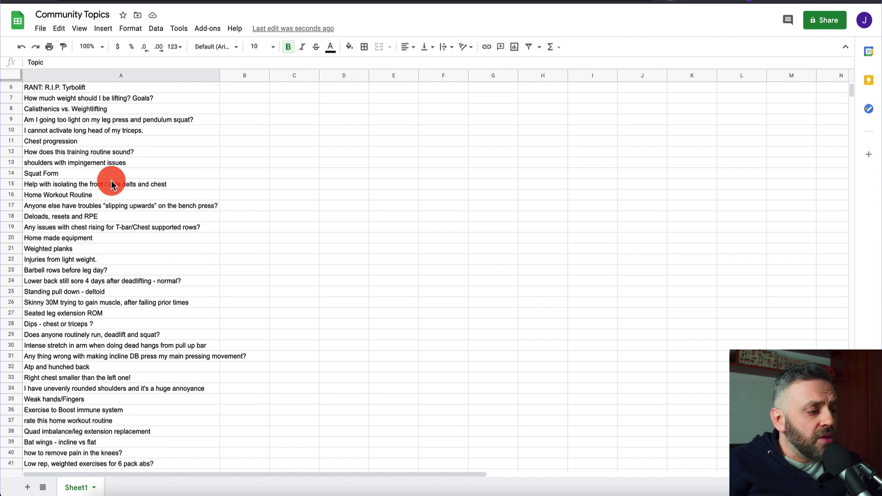
scroll(111, 185, up, 2)
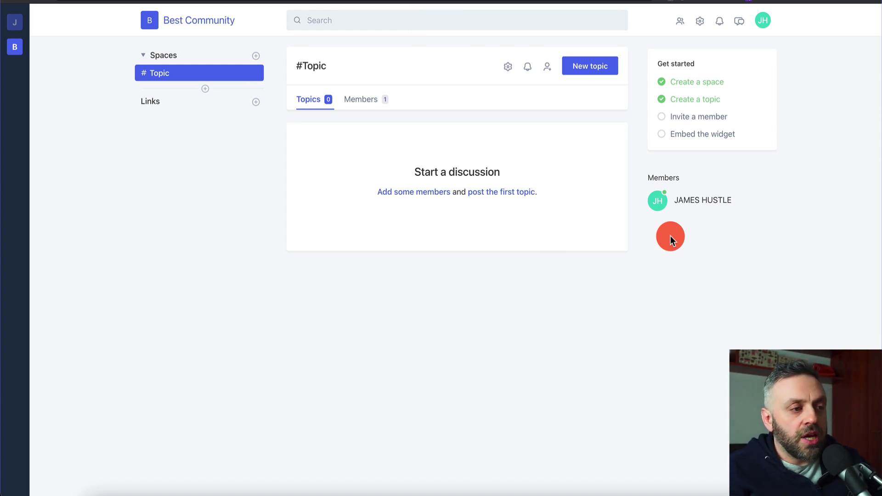
- Post a new topic titled 'How many days a week should I lift?' in the Topic space
click(591, 67)
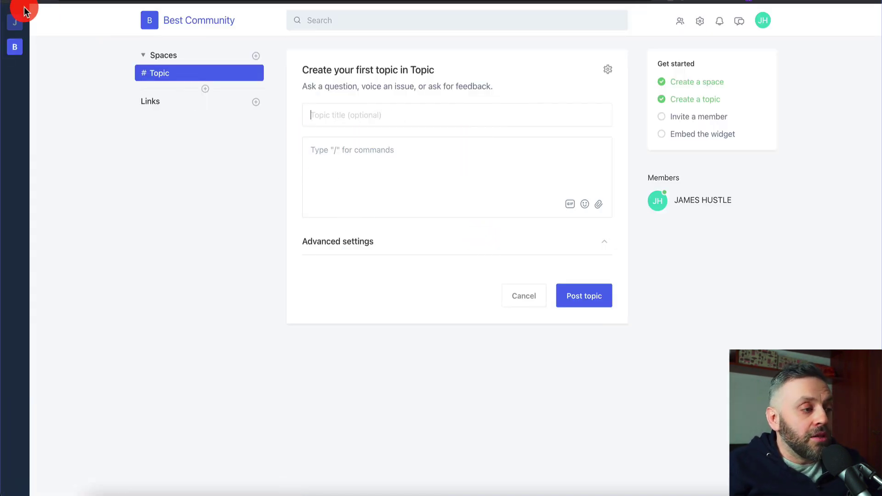
click(332, 109)
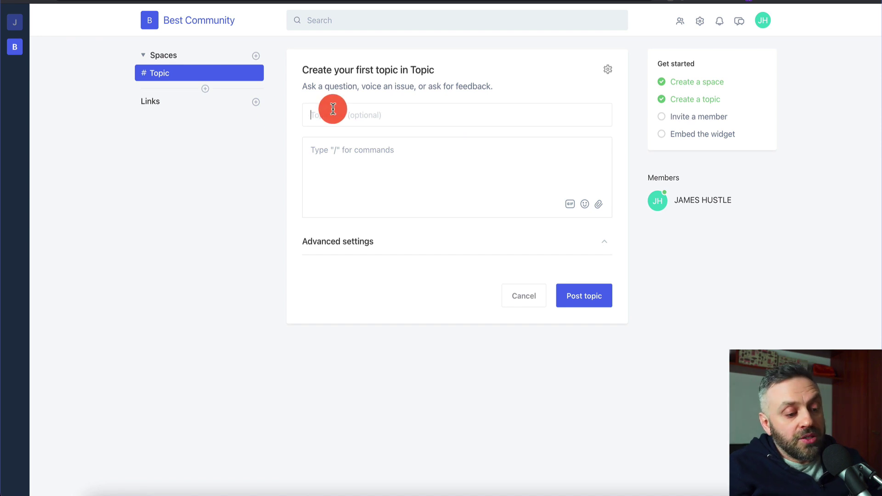
text(New Topic)
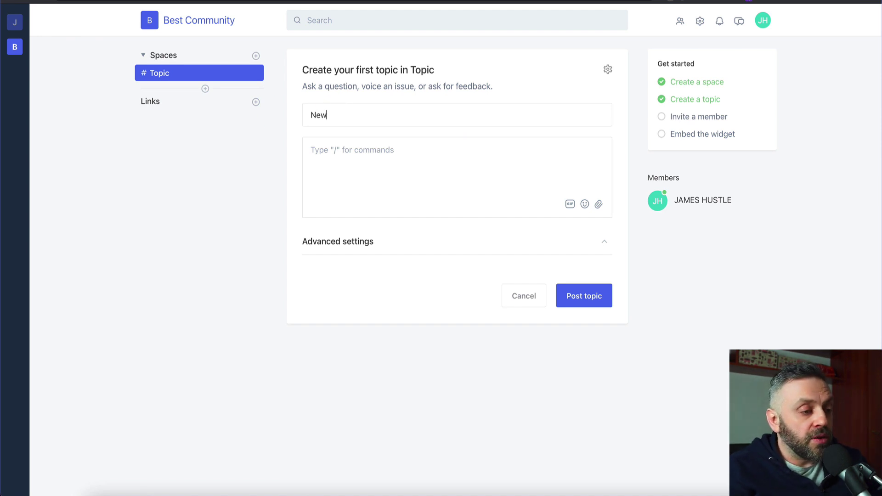
click(409, 170)
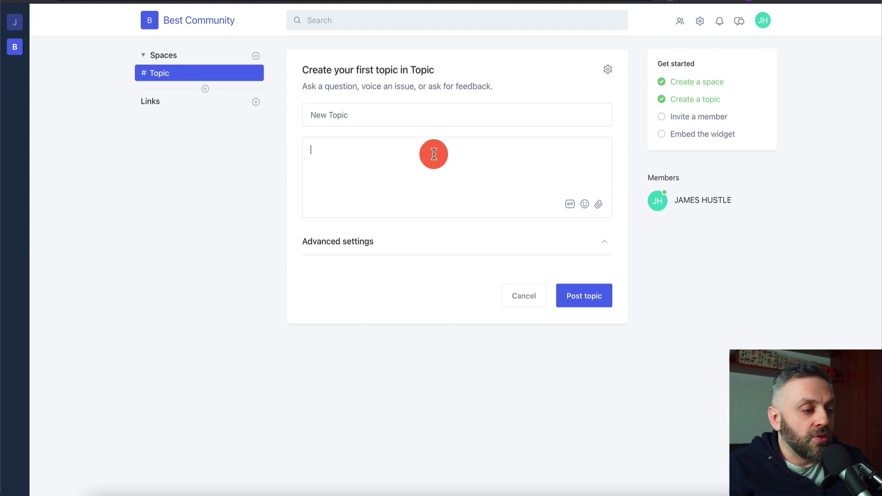
click(422, 115)
key(ctrl+a)
key(BackSpace)
text(W)
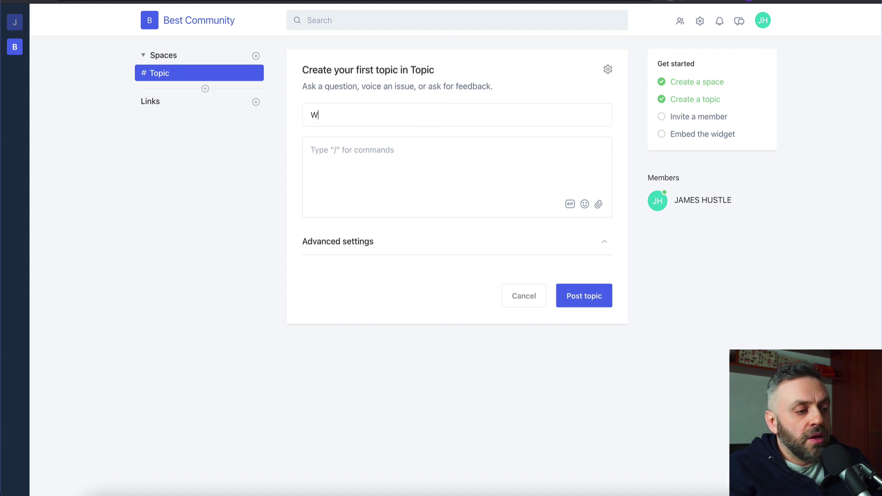
key(BackSpace)
text(How many d)
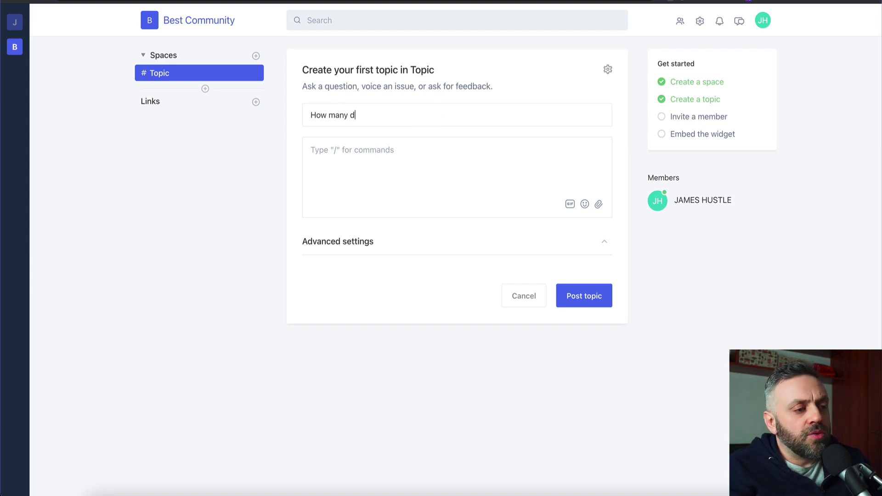
text(ays a w)
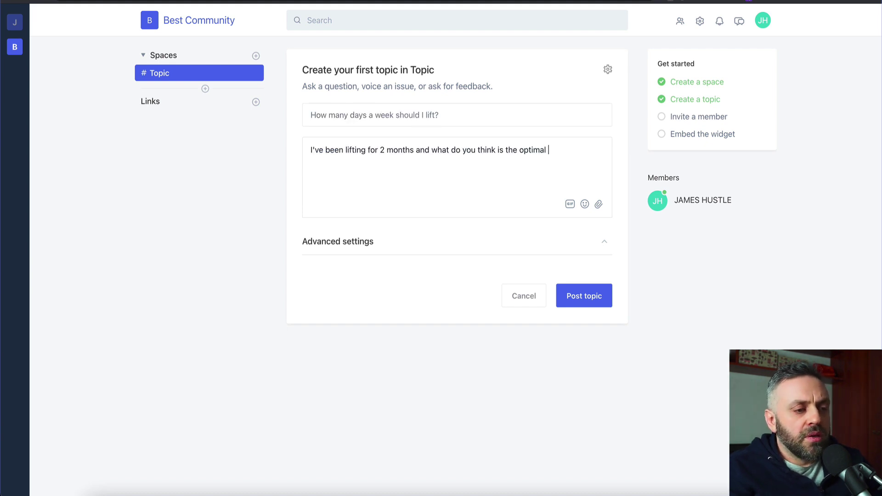
text(days per)
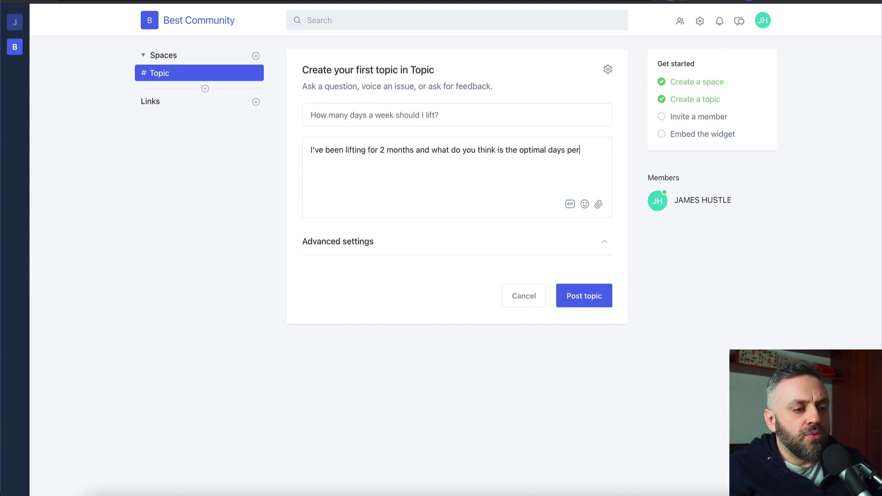
text( week to lift?)
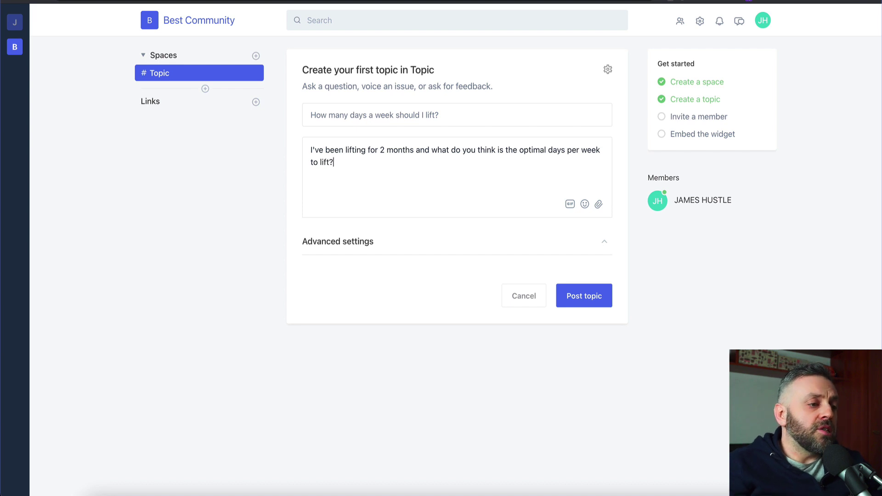
click(577, 299)
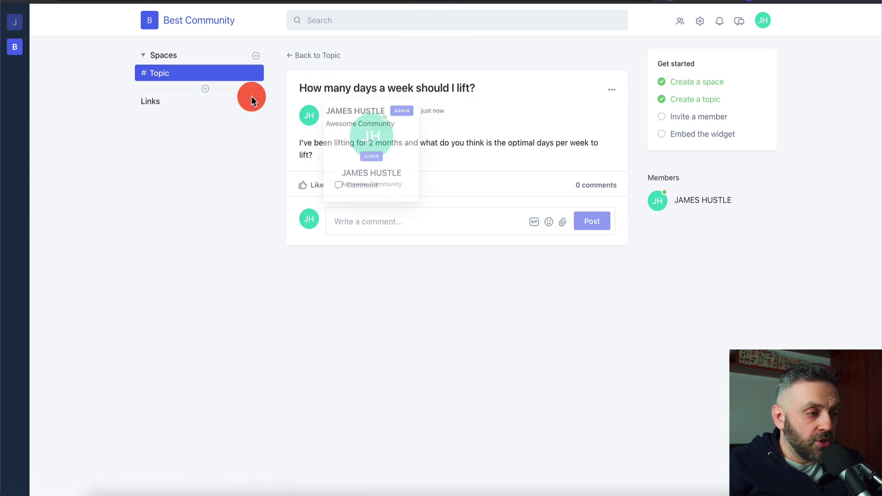
- Check the new post in the #Topic list, then move to the EasyCSV site
click(285, 56)
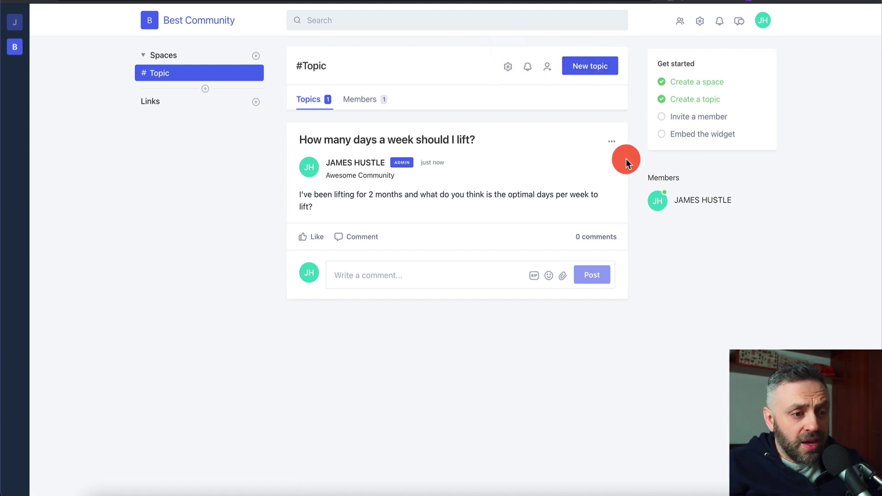
click(614, 142)
click(692, 325)
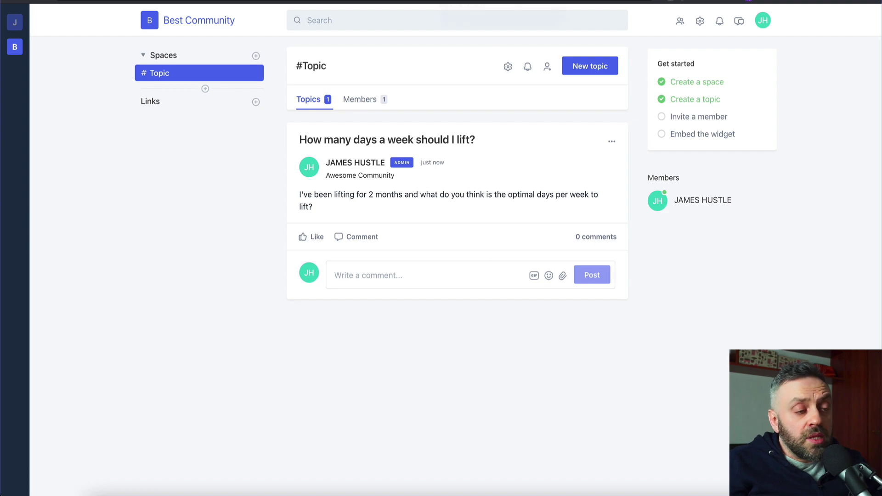
click(459, 1)
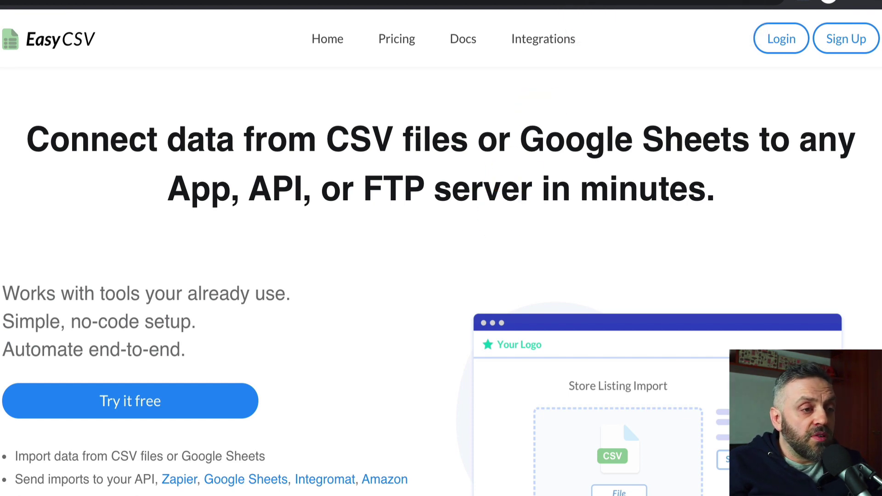
- Open EasyCSV's Circle integration page and find its Bulk create topics section
click(621, 3)
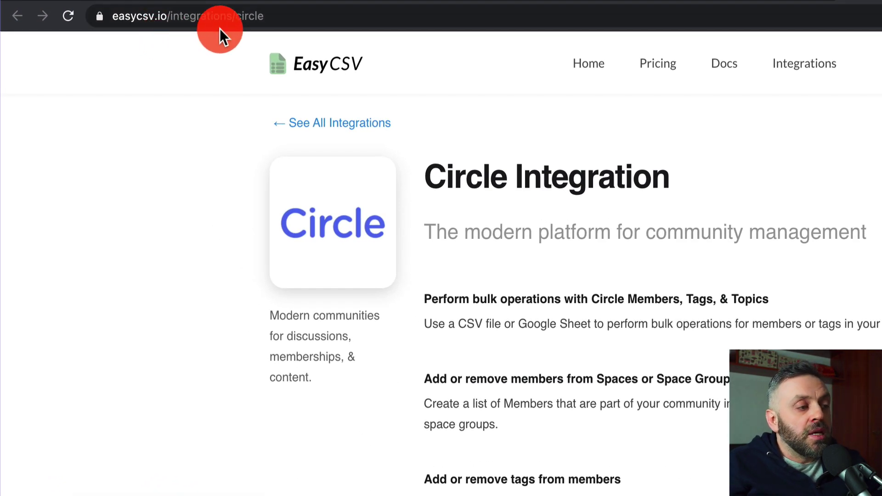
scroll(504, 346, down, 5)
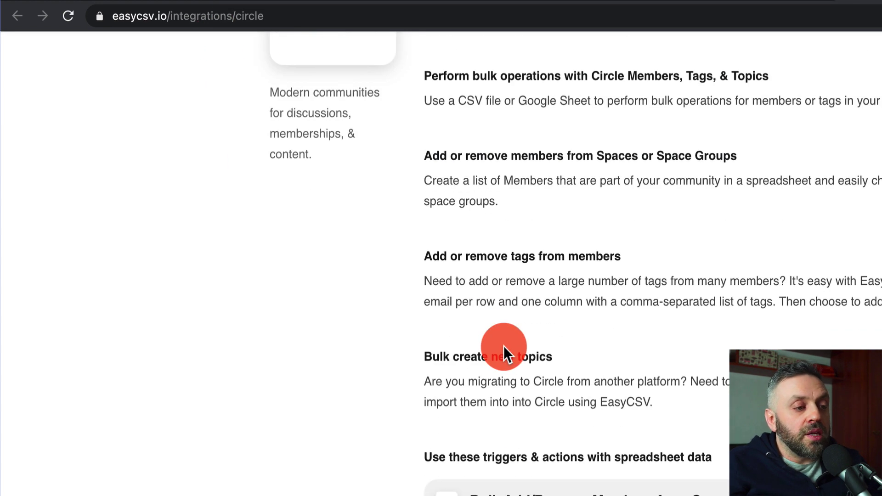
scroll(503, 345, up, 5)
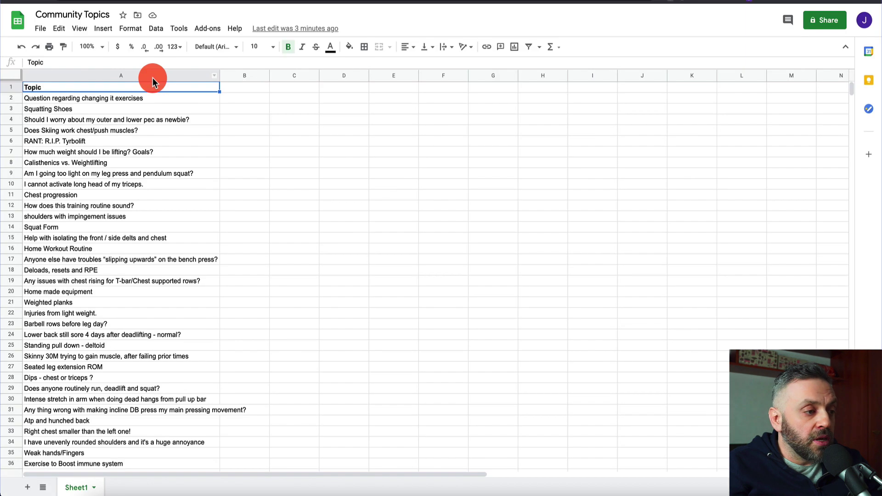
- Change the Google Sheets document title from 'Community Topics' to 'Bodybuilding'
click(67, 14)
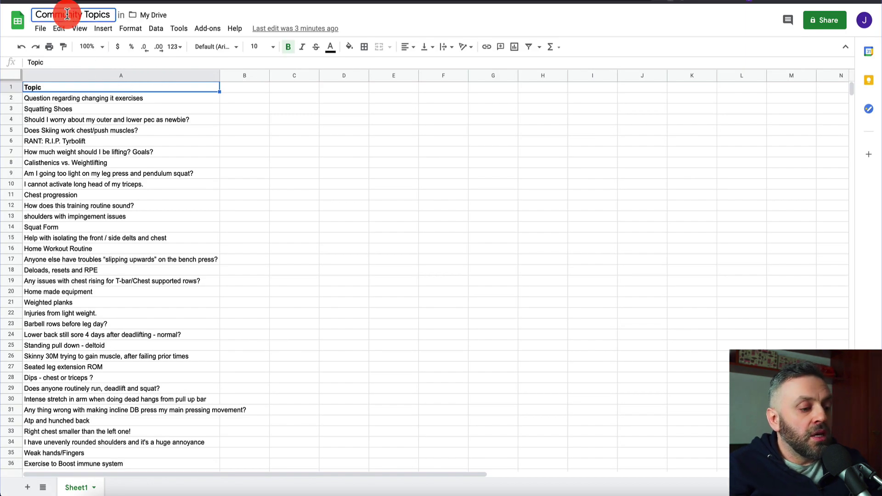
text(Weightlift)
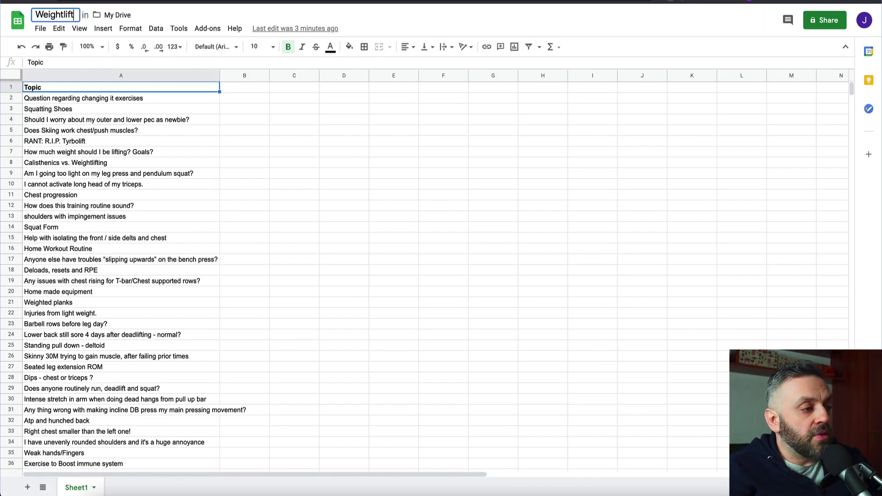
key(alt+BackSpace)
text(Bodybu)
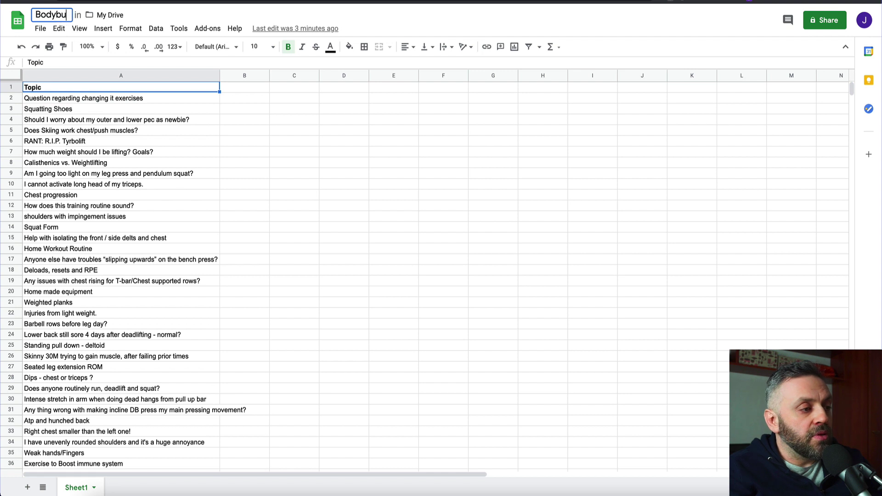
text(ilding.com)
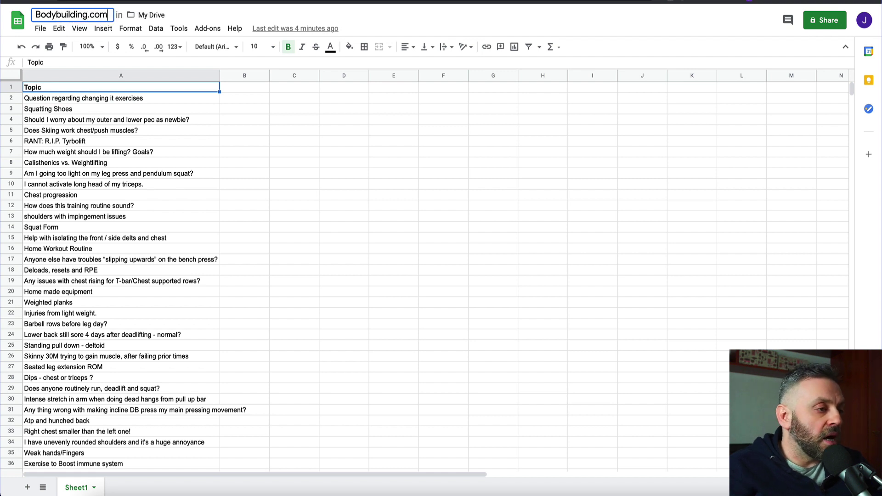
key(BackSpace)
key(BackSpace)
key(BackSpace)
key(BackSpace)
key(Return)
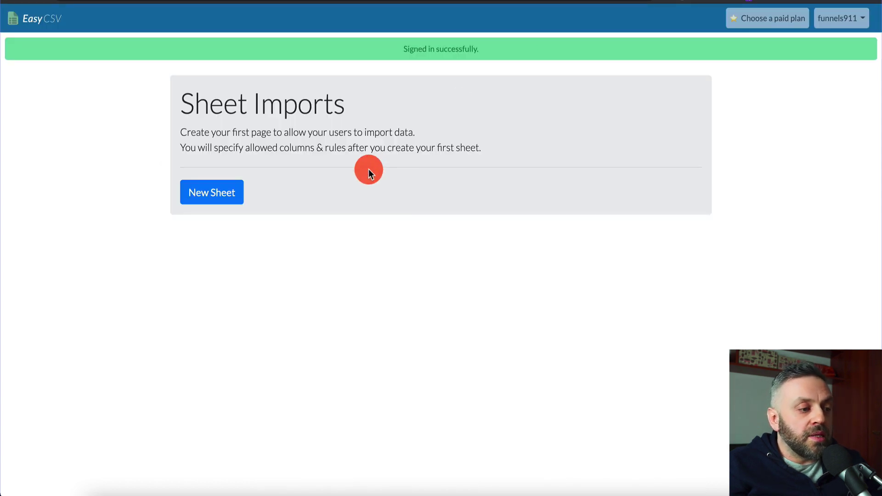
- Create a new EasyCSV sheet import by searching 'bodybuilding' and picking the Bodybuilding spreadsheet
click(214, 195)
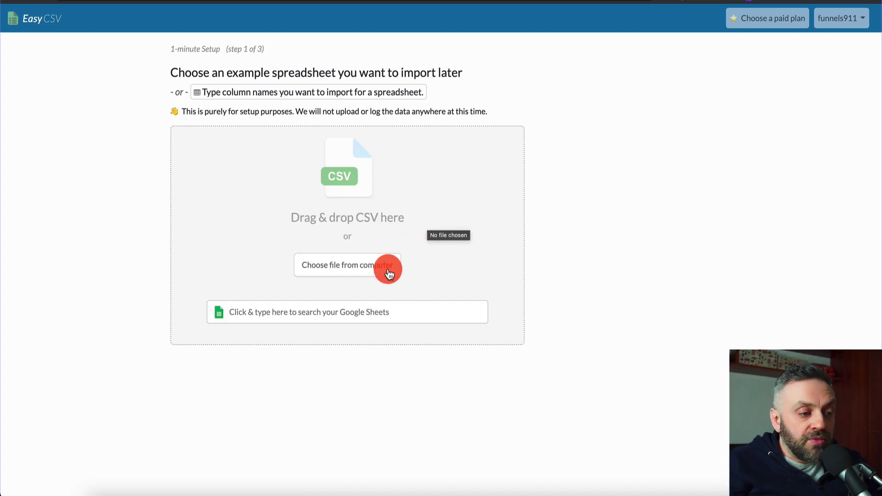
click(302, 313)
text(bodybuilding)
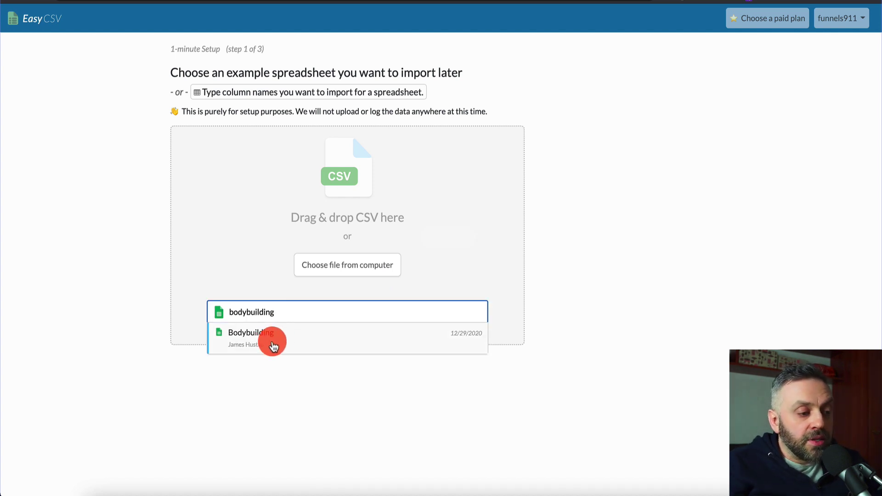
click(274, 340)
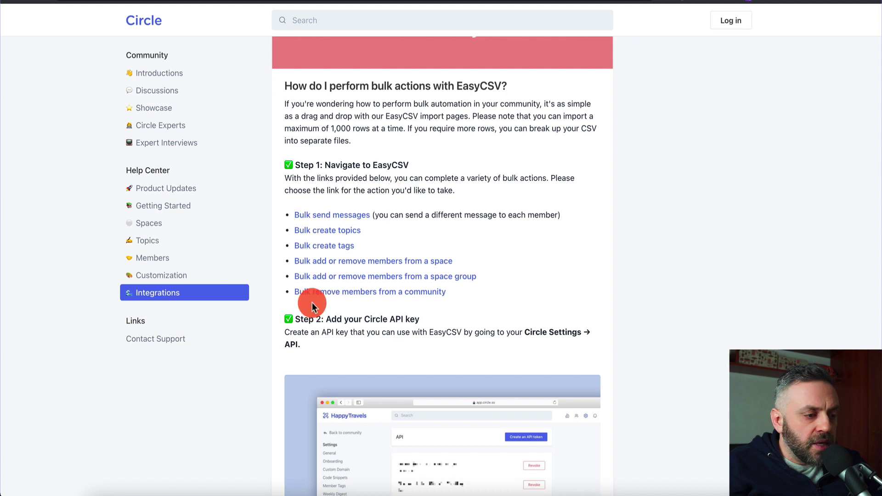
- Go to Circle's Account > API settings and select the existing API token
scroll(102, 176, left, 5)
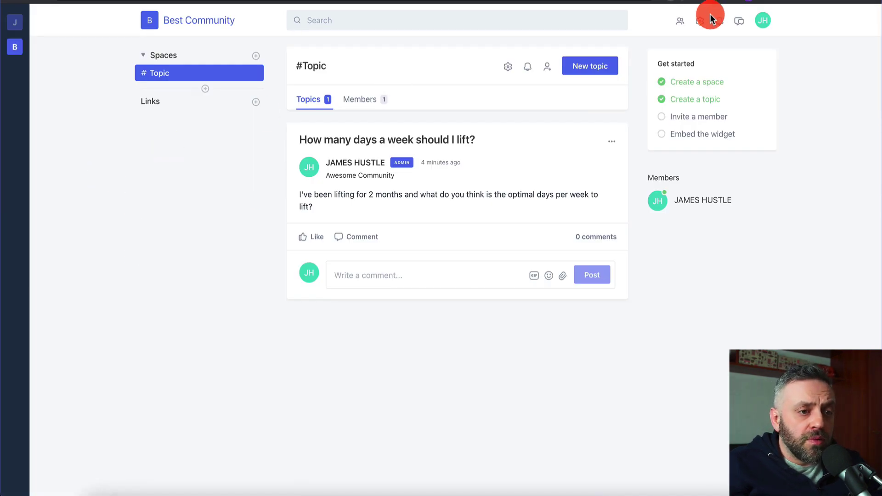
click(701, 25)
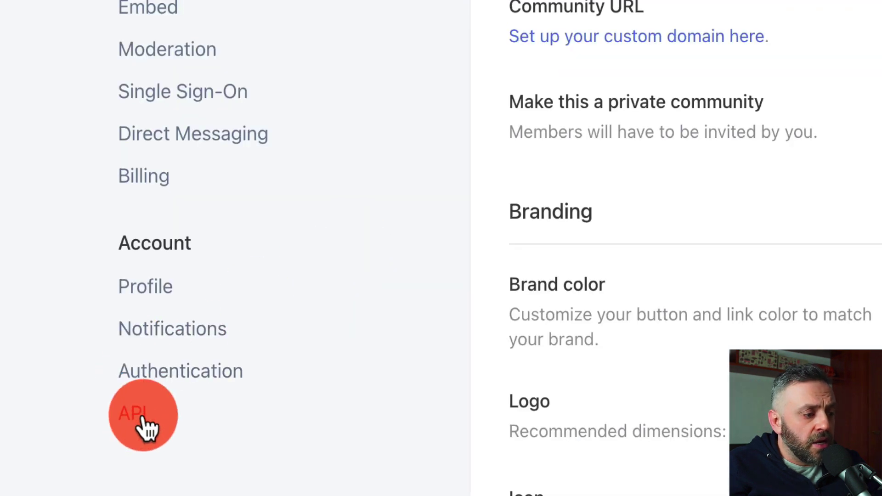
click(229, 414)
double_click(505, 65)
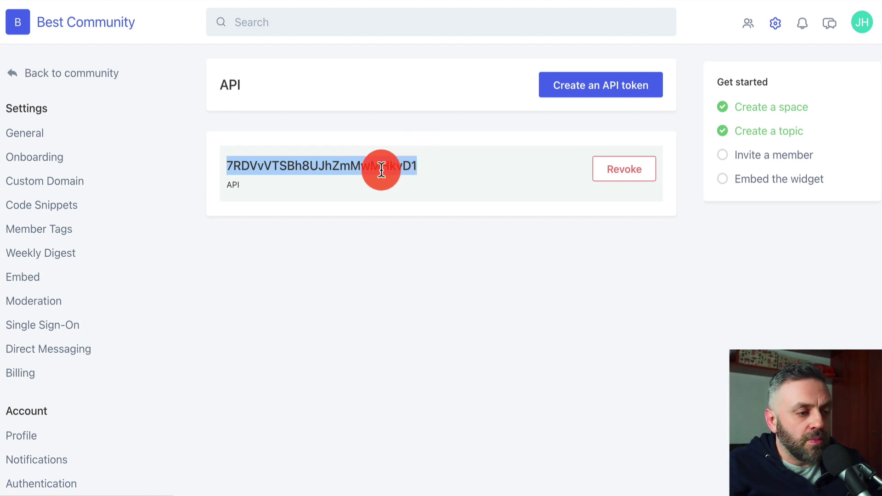
- Paste the Circle API token into EasyCSV, continue, and download the sample topics CSV
key(ctrl+Tab)
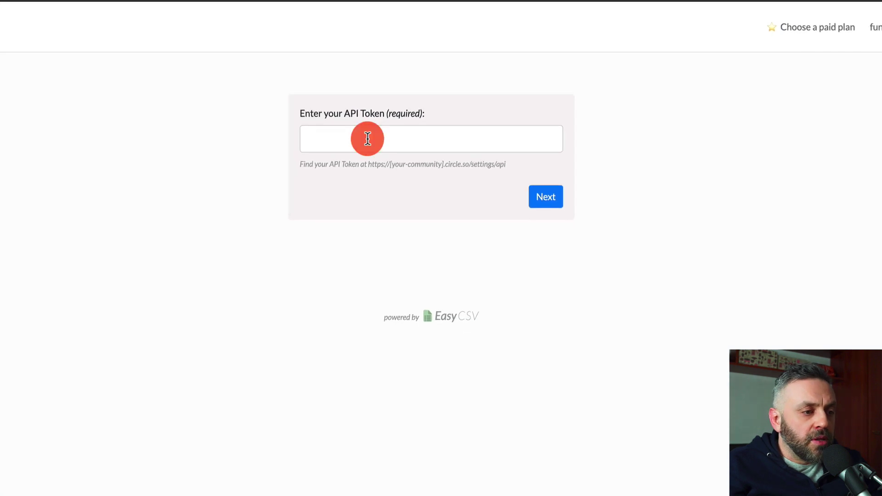
click(368, 138)
key(ctrl+v)
click(552, 197)
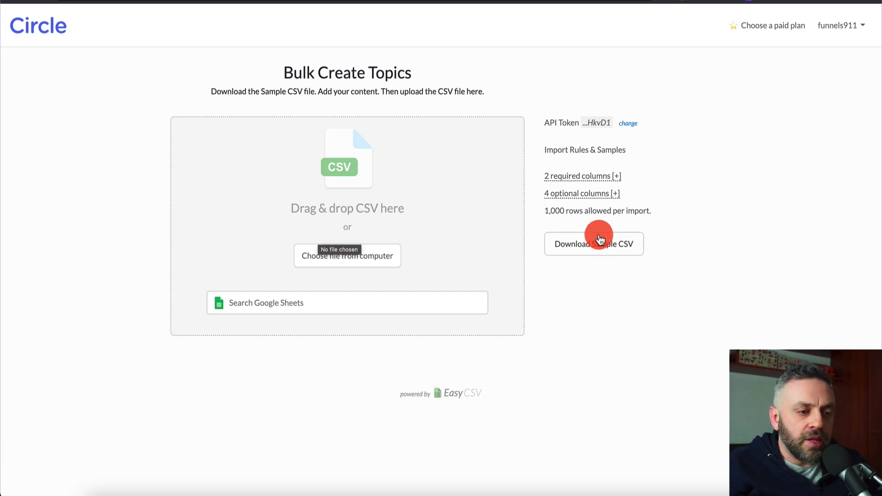
click(616, 252)
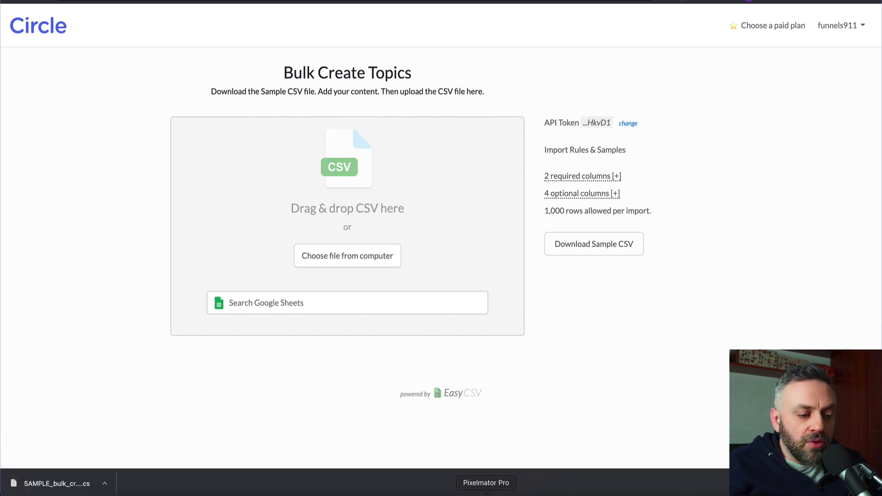
- Open the sample topics CSV in Numbers and select the header and example rows, A1:F2
click(218, 126)
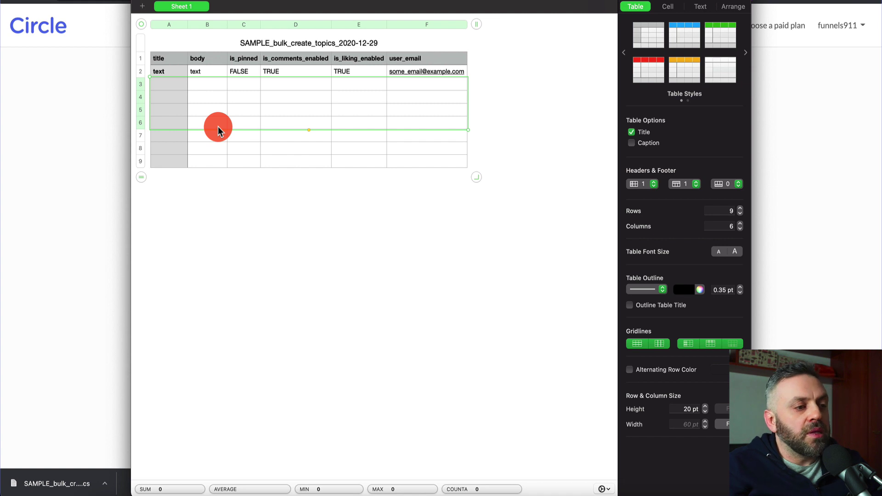
click(161, 72)
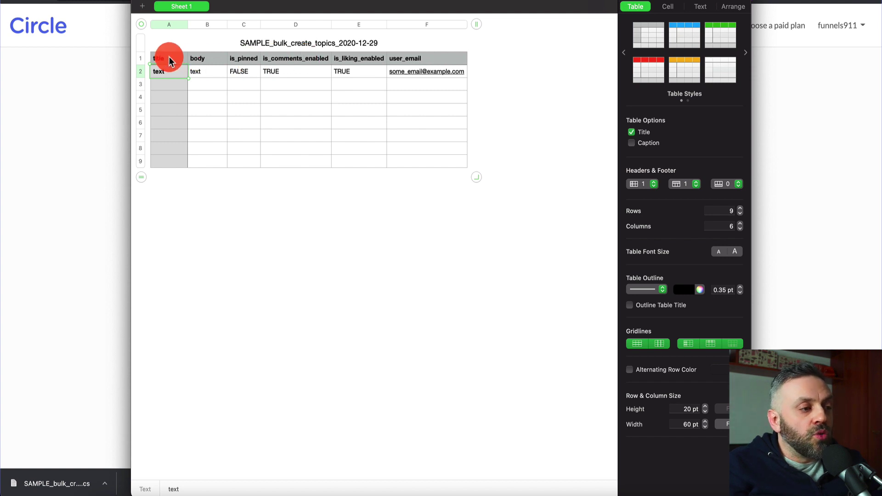
drag(166, 58, 428, 73)
key(super+c)
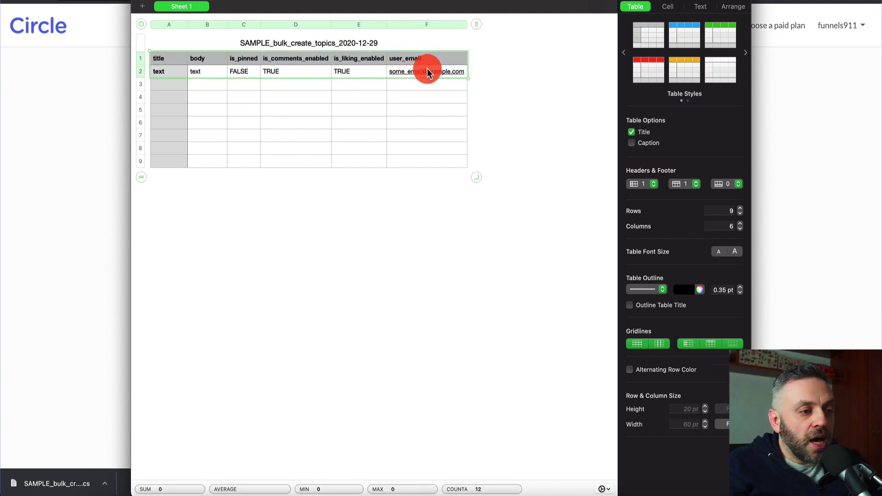
click(29, 190)
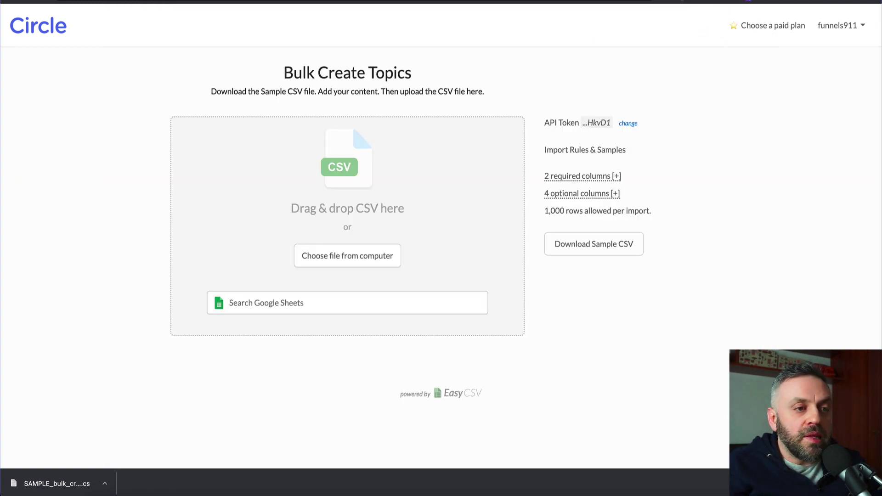
- Insert an empty row above row 1 and paste the sample header and example rows at A1
key(ctrl+Tab)
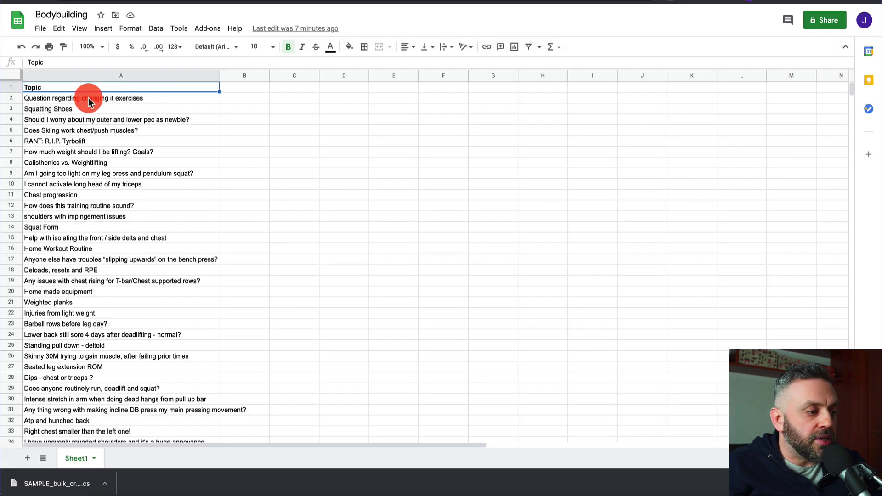
click(6, 87)
right_click(6, 86)
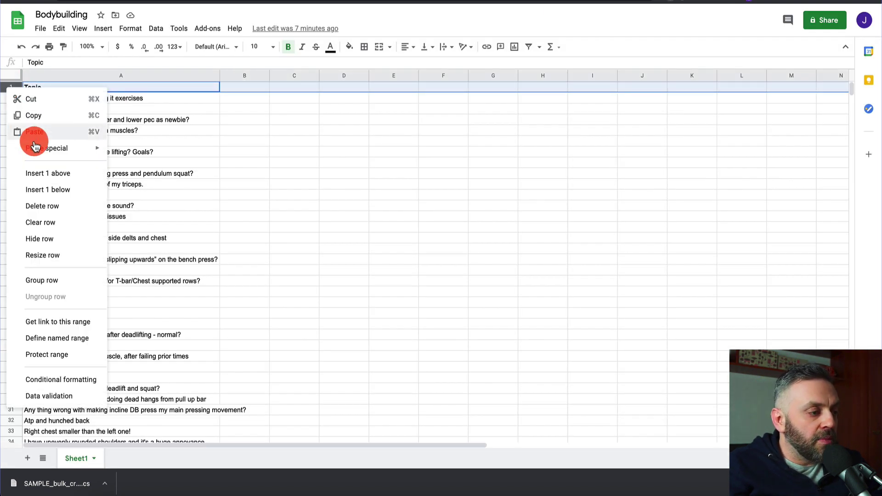
click(43, 173)
click(60, 87)
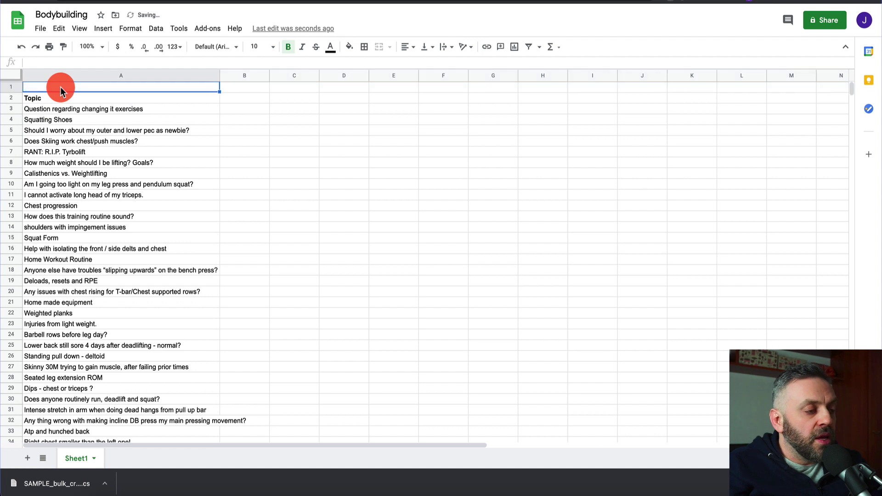
key(super+v)
- Clear formatting from the whole sheet and auto-fit column F to the email
click(70, 96)
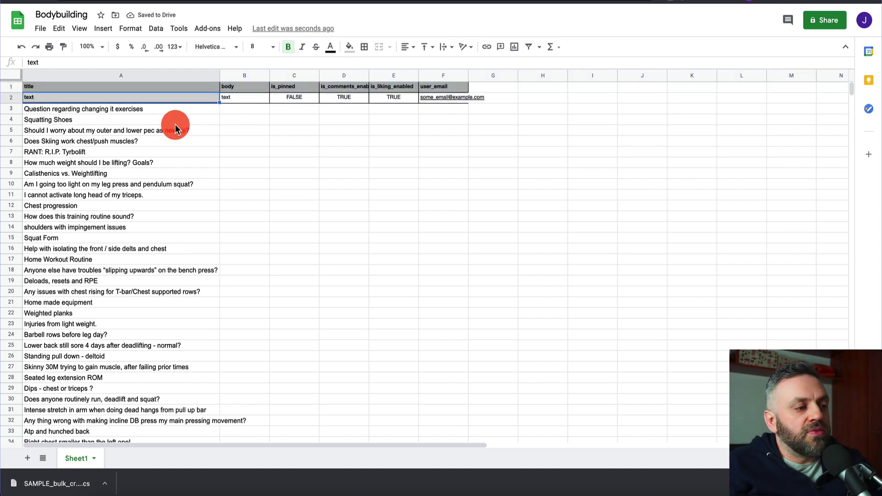
key(super+a)
key(super+backslash)
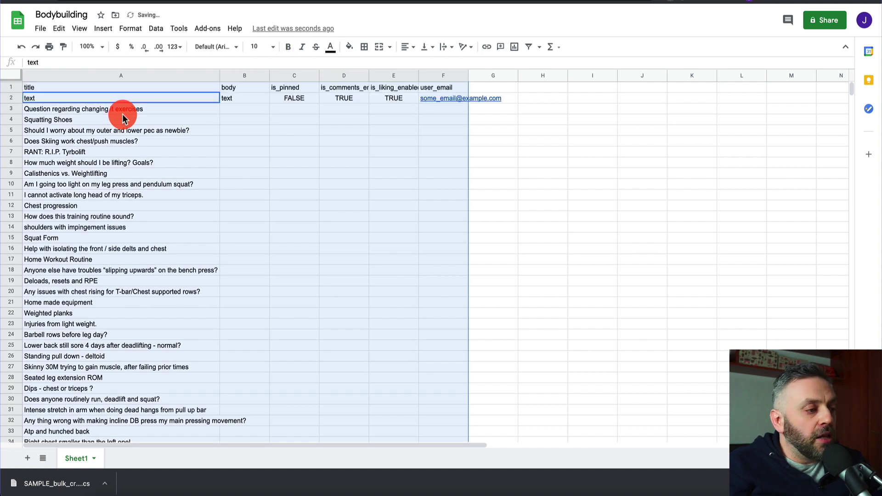
click(138, 130)
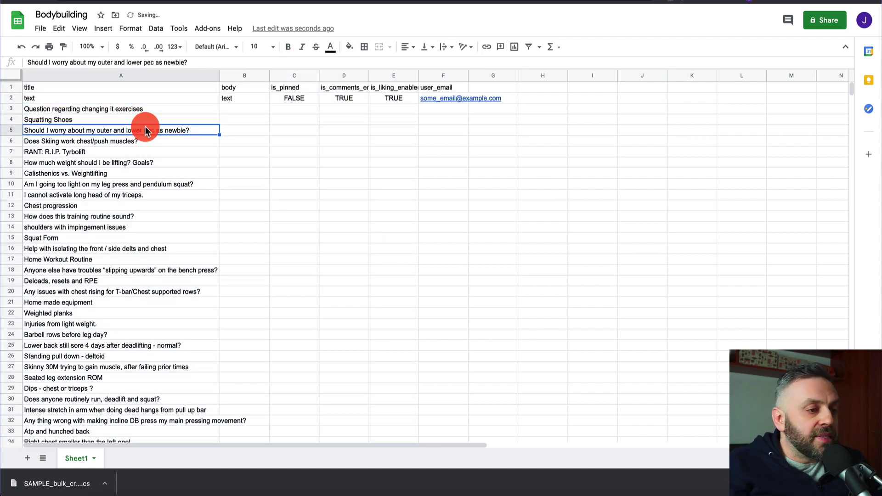
double_click(468, 75)
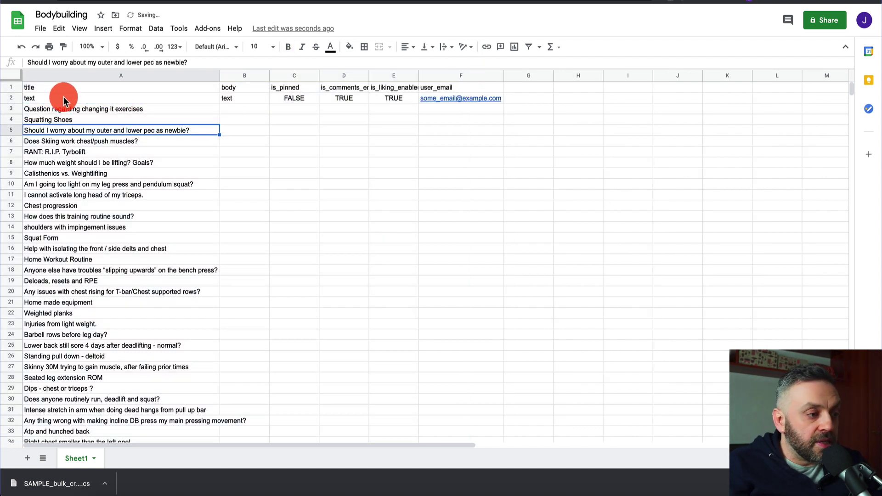
click(64, 99)
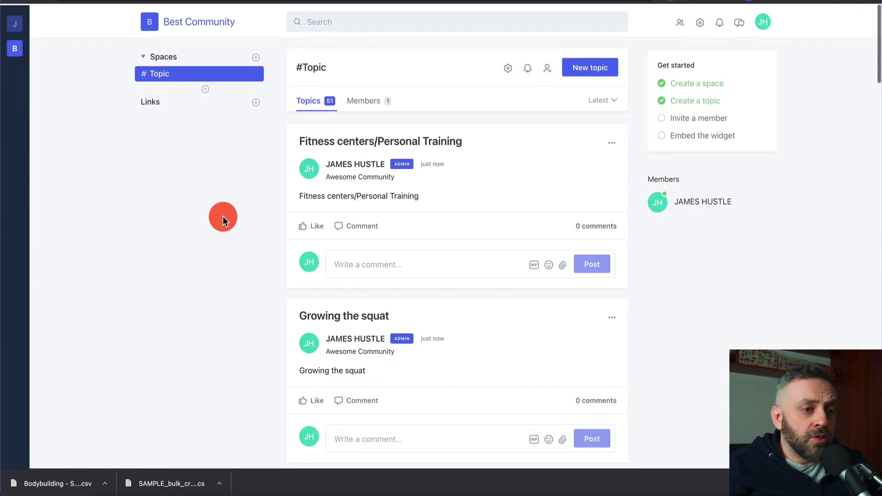
scroll(222, 217, down, 1)
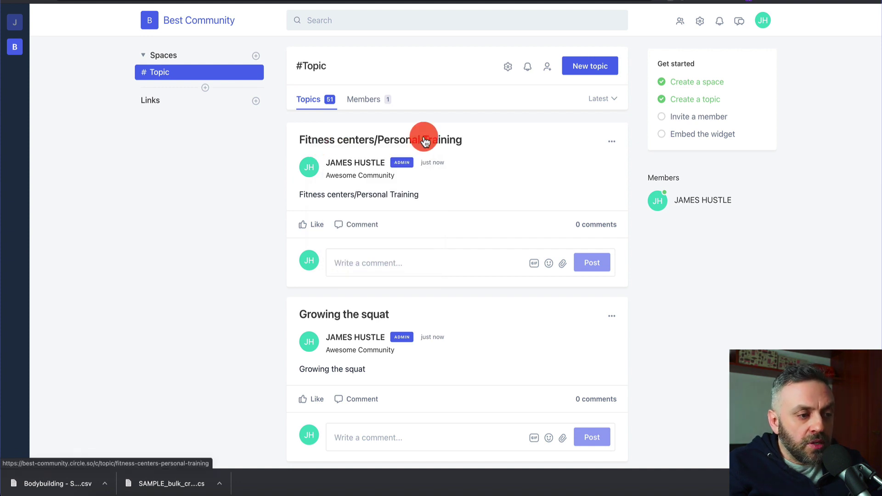
- Scroll through Circle's #Topic feed to check the 51 imported topics, then return to the top
scroll(236, 293, down, 5)
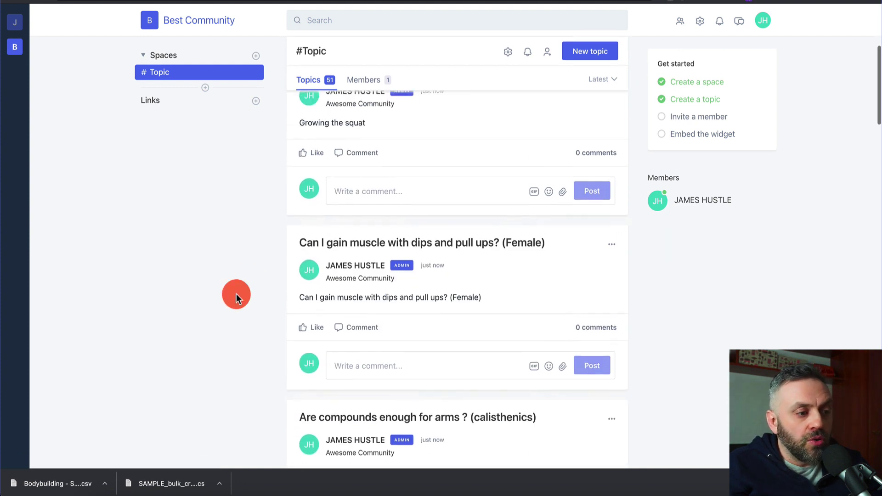
scroll(246, 287, down, 4)
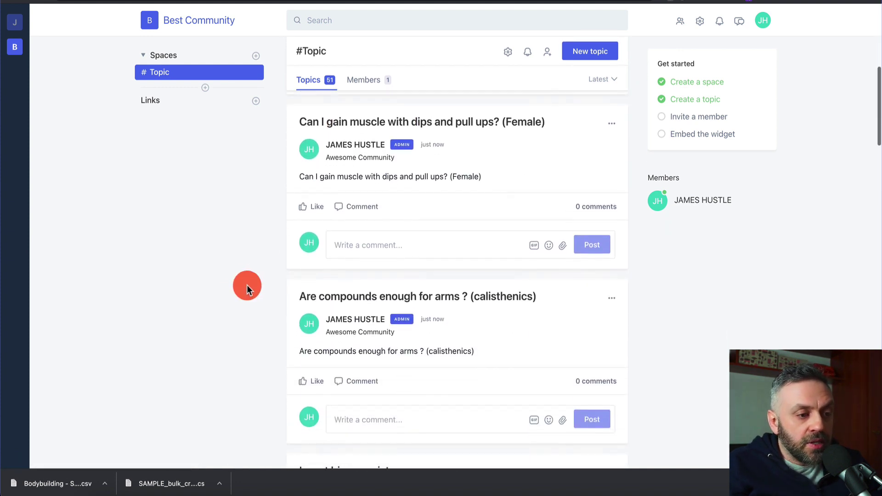
scroll(246, 288, down, 9)
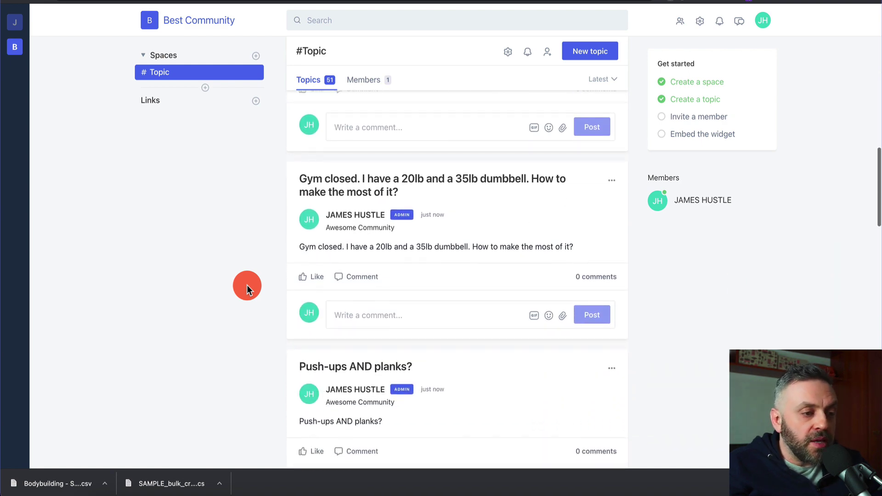
scroll(247, 288, down, 6)
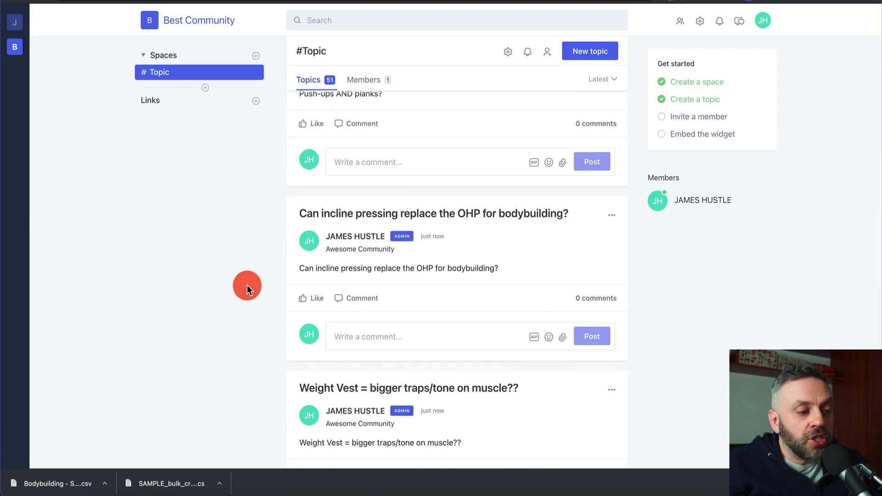
scroll(246, 285, up, 20)
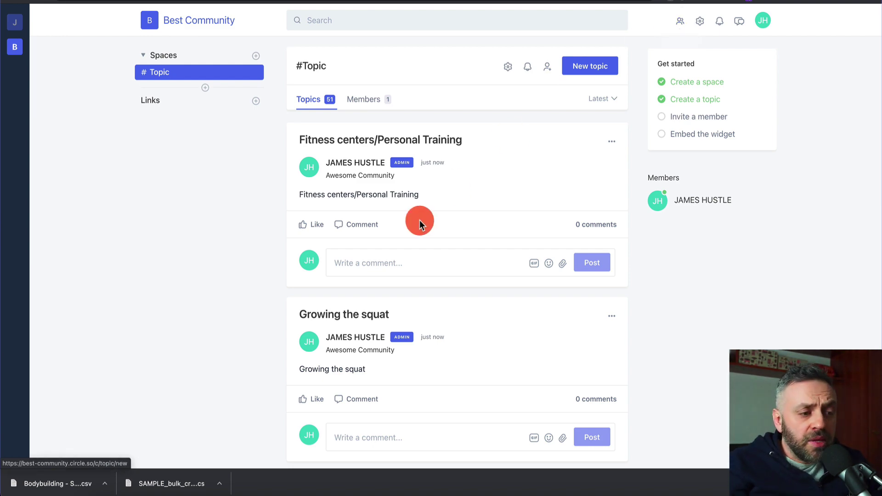
scroll(230, 292, down, 15)
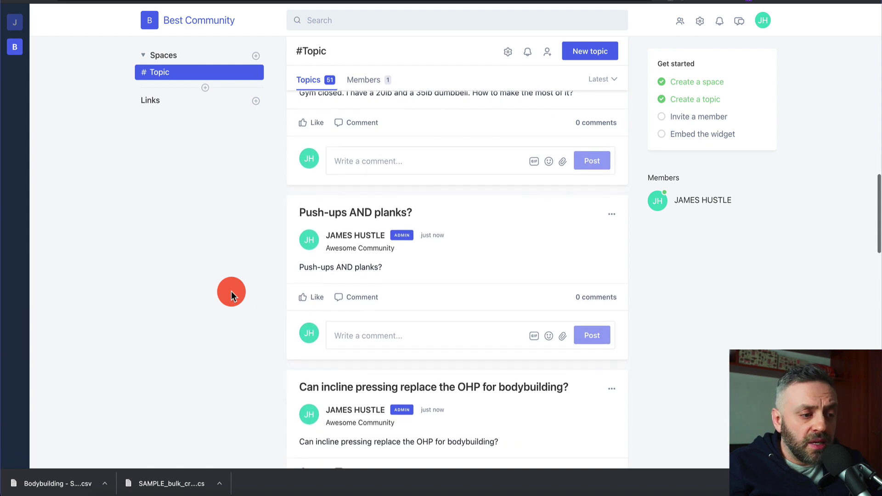
scroll(230, 291, up, 10)
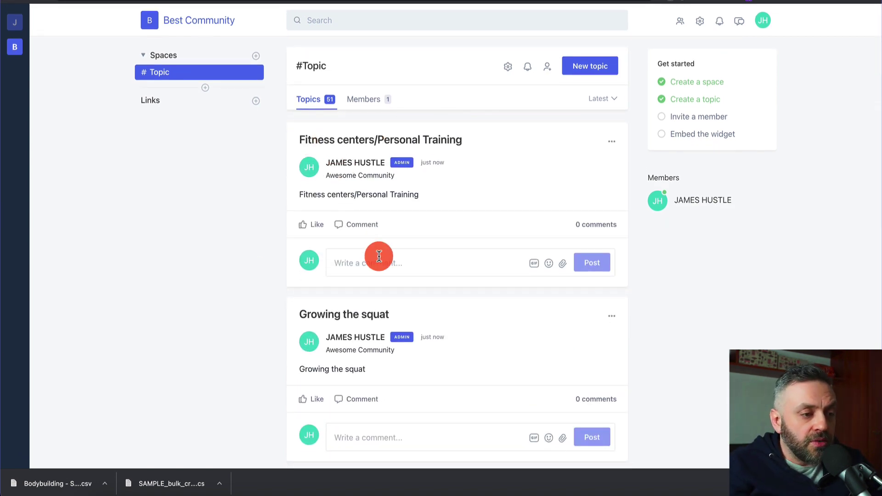
click(411, 265)
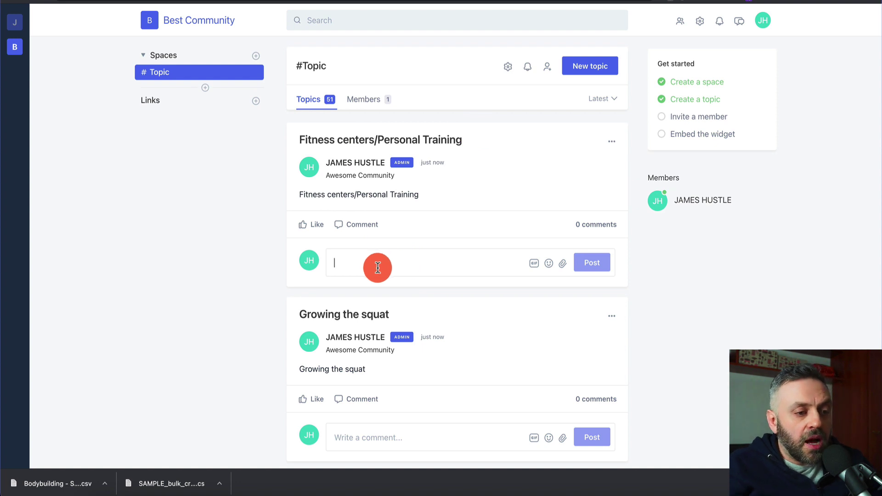
text(Comment1)
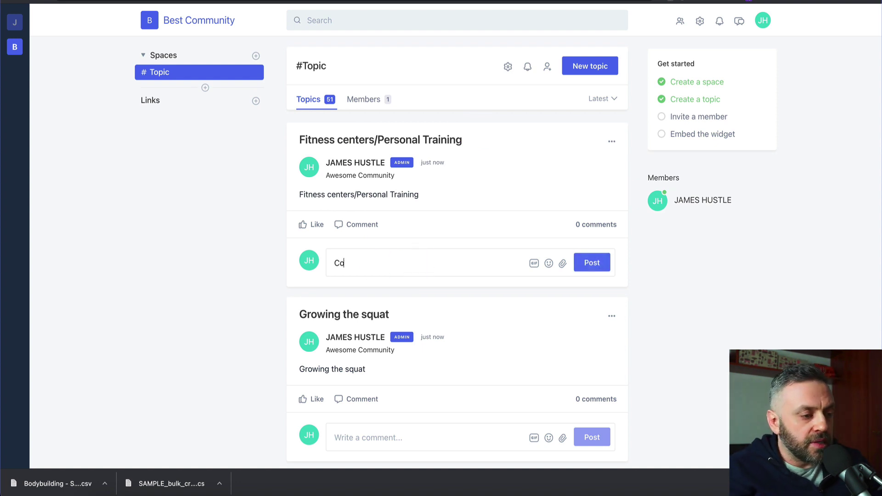
key(Return)
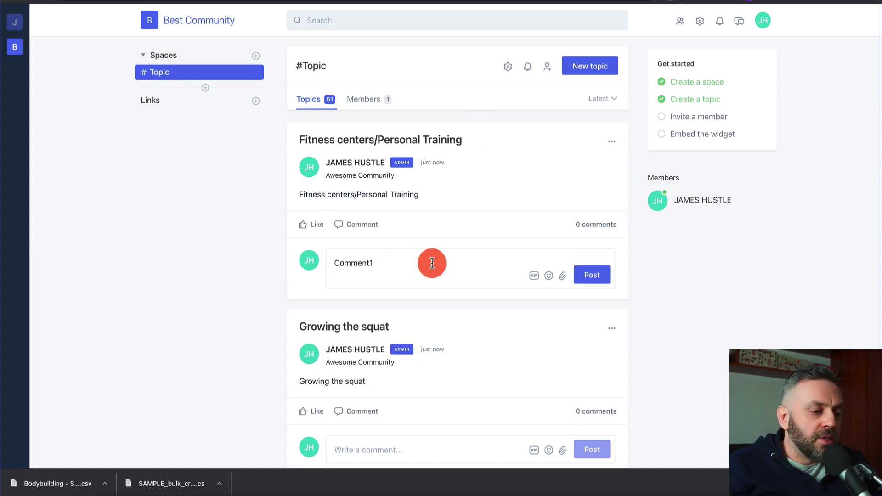
click(593, 277)
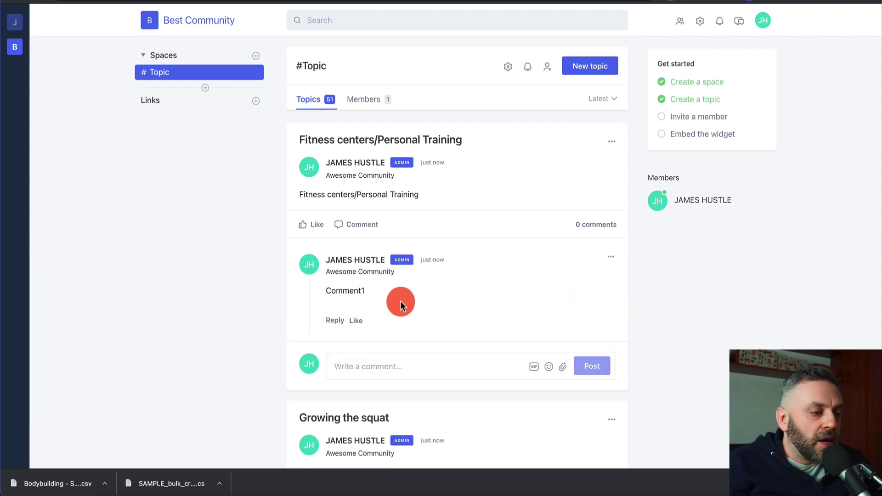
scroll(399, 301, down, 10)
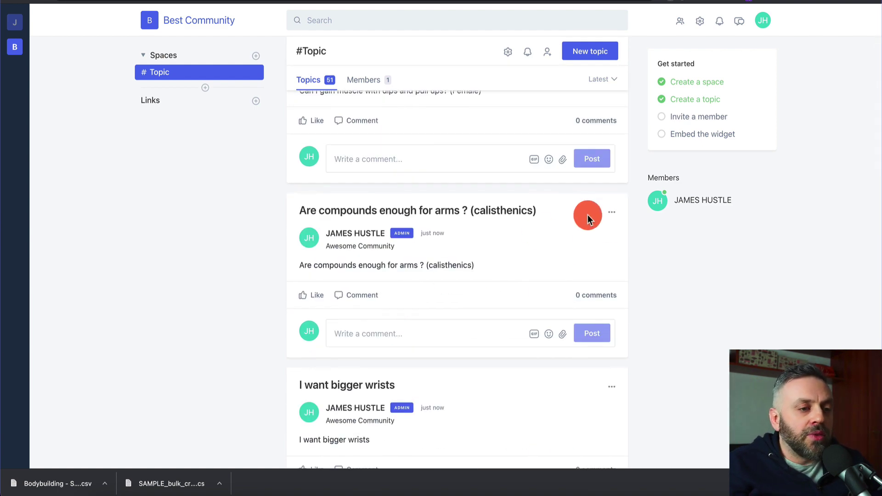
scroll(587, 216, up, 10)
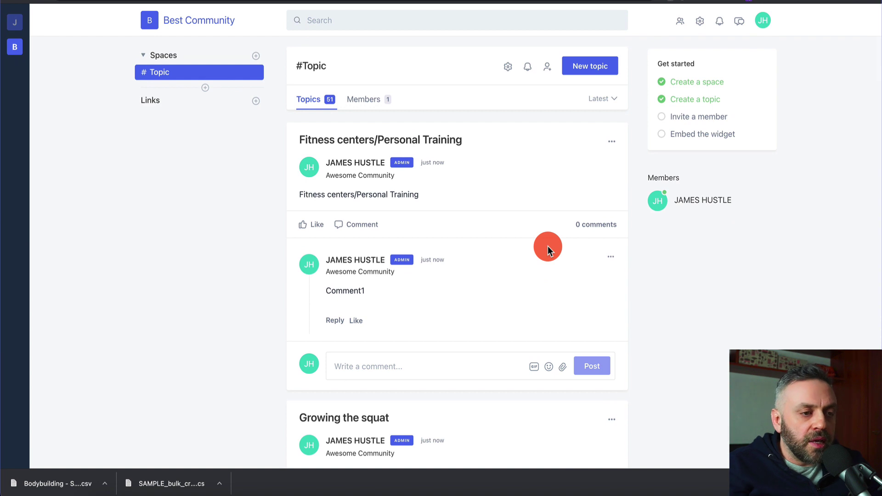
- Start a new topic in the Topic space, beginning the title with 'This top'
click(593, 74)
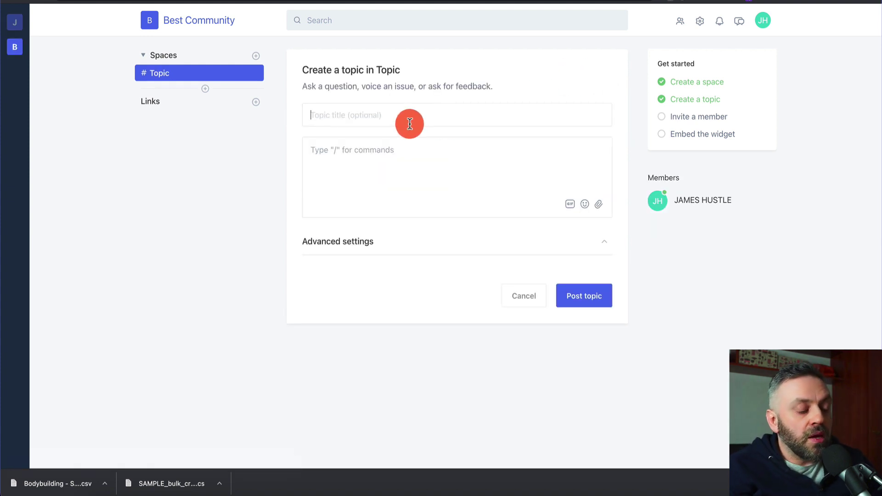
text(Th)
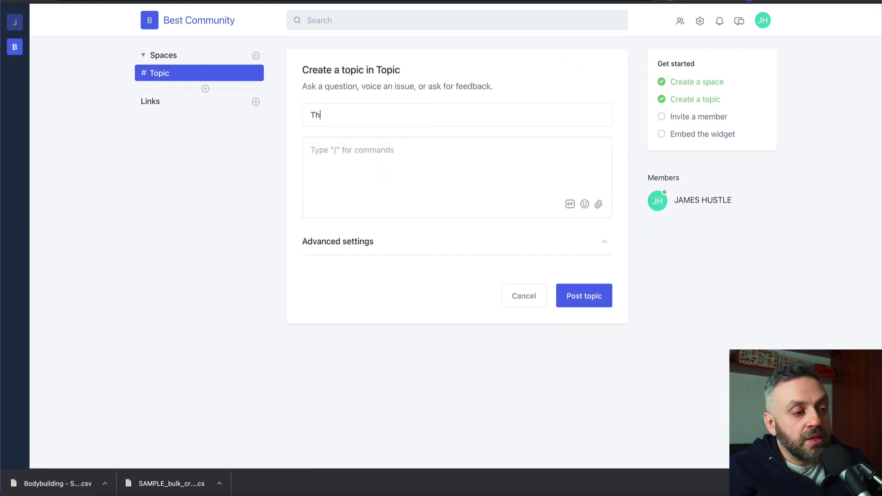
text(is top)
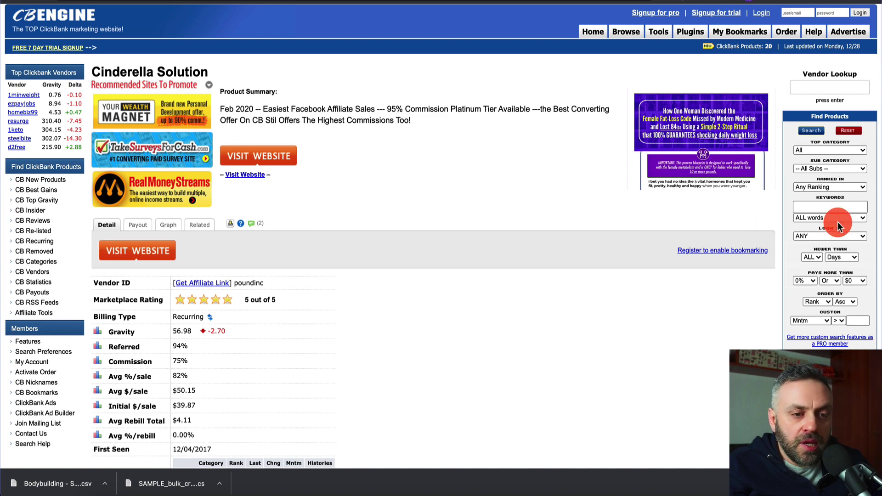
- Generate a Cinderella Solution ClickBank HopLink using your affiliate nickname, then close the generator
scroll(360, 235, down, 3)
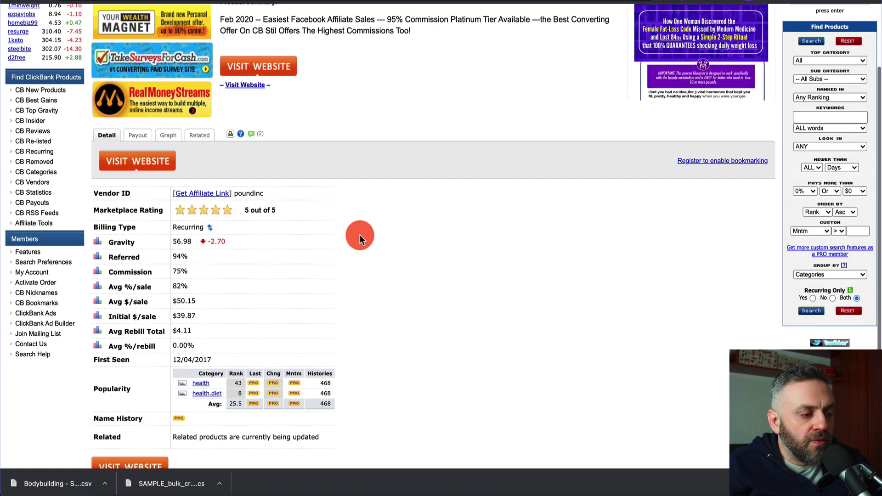
scroll(380, 194, up, 4)
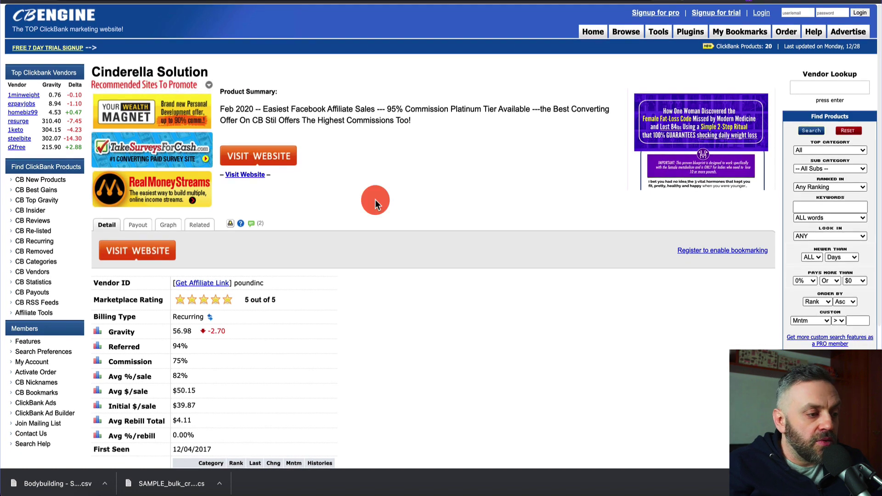
scroll(397, 229, down, 4)
click(216, 200)
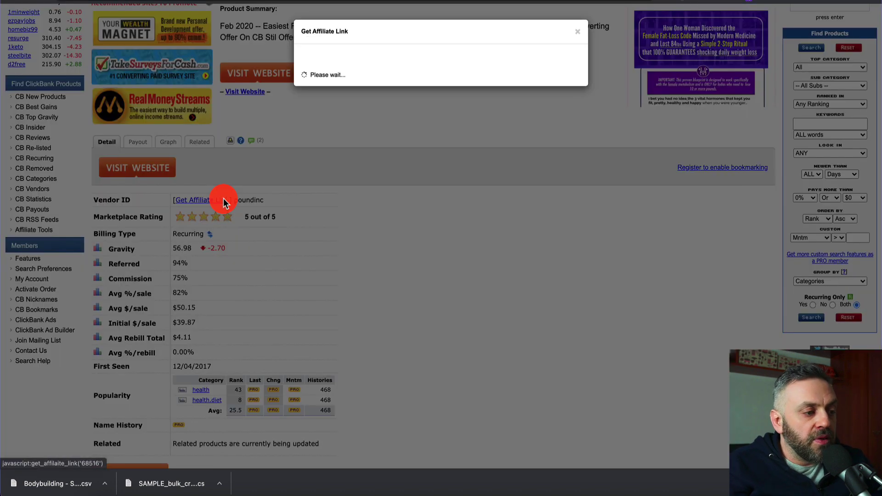
drag(404, 124, 417, 124)
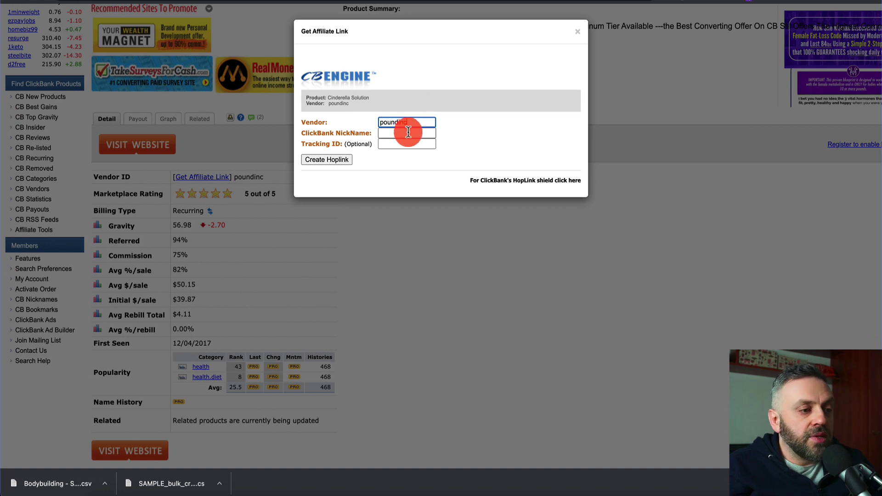
click(408, 133)
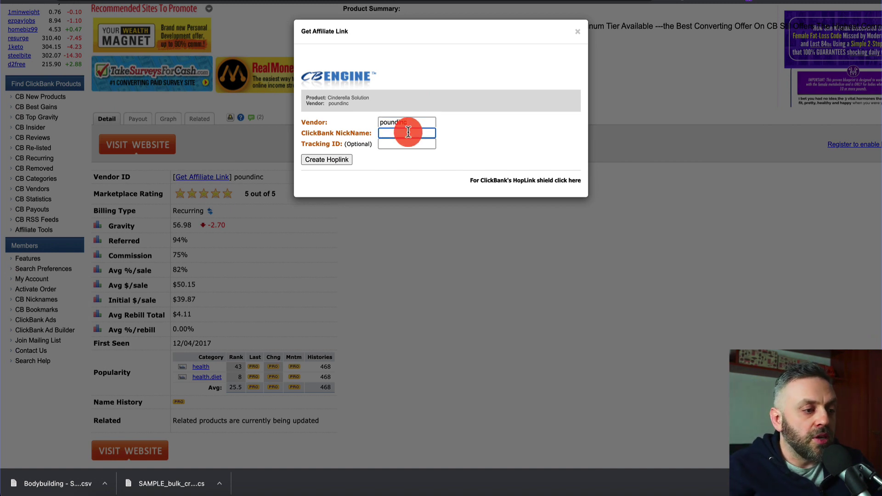
click(346, 158)
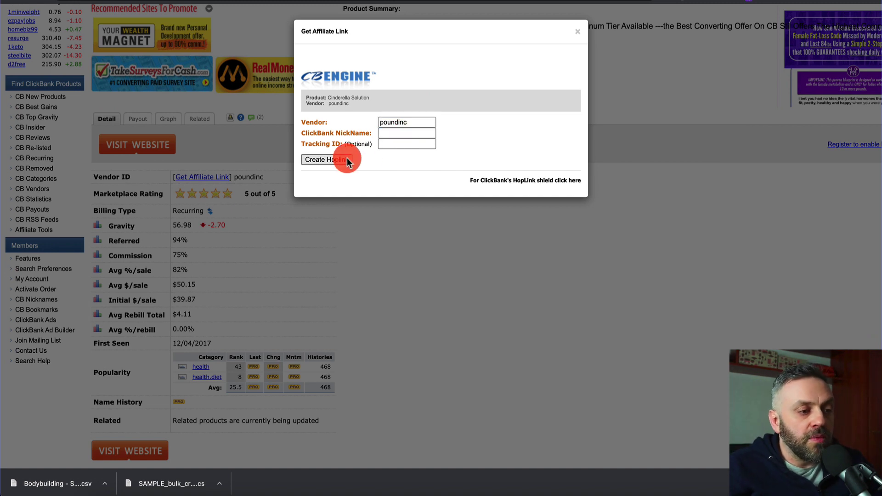
click(415, 136)
text(username)
key(Return)
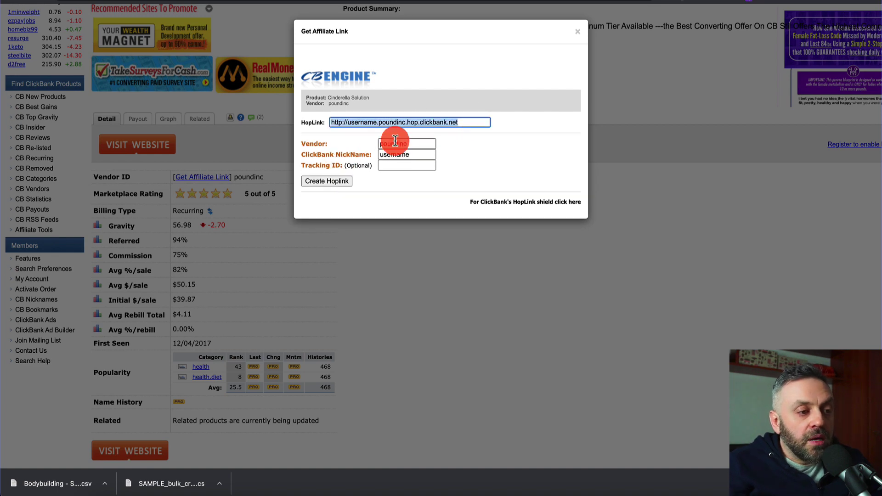
click(577, 33)
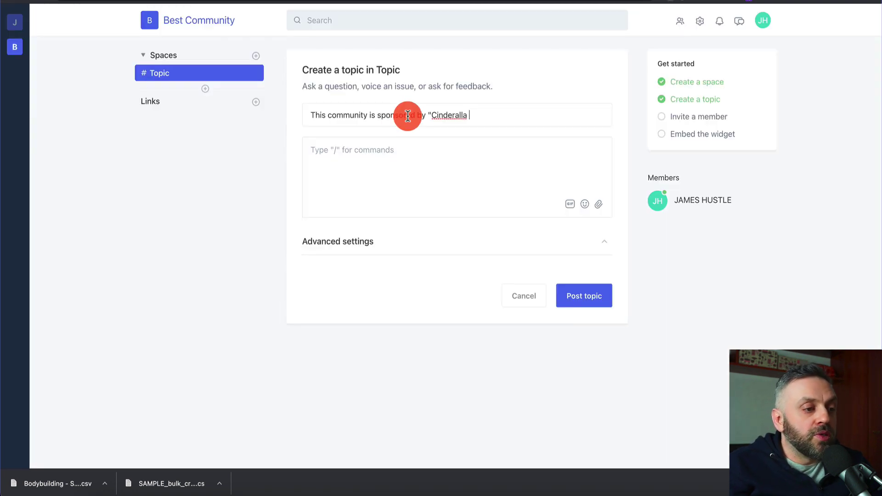
- Finish the 'sponsored by "The Cinderalla Solution"' title, add a product blurb with the pasted hoplink, and post it
click(431, 116)
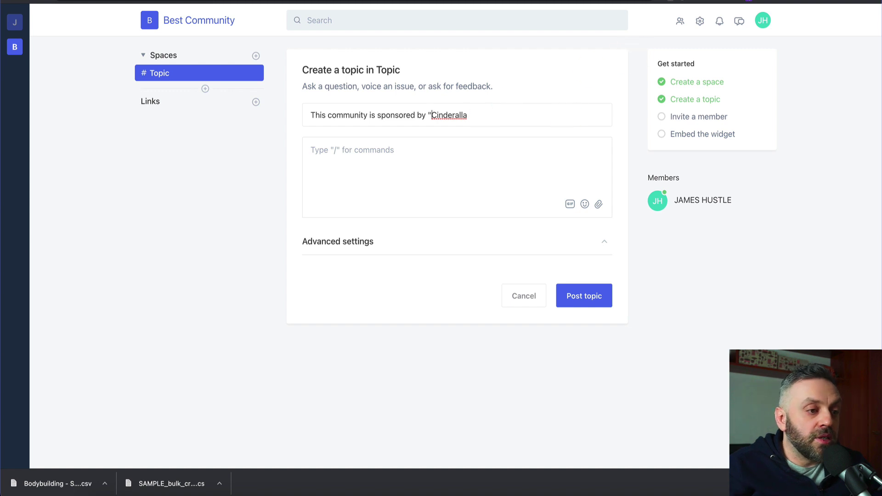
text(The )
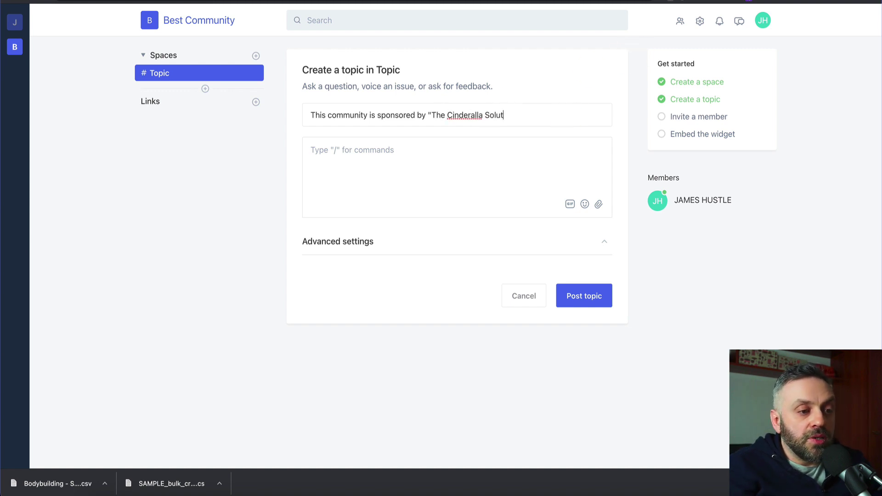
text(")
click(451, 184)
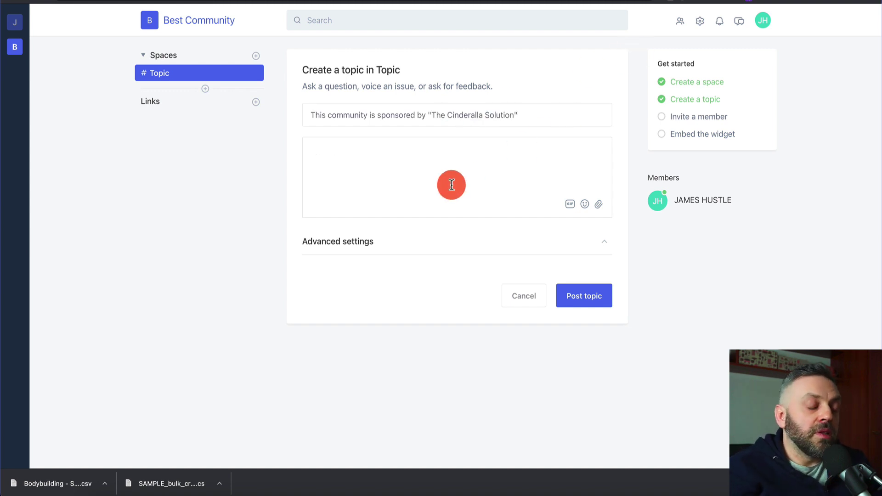
text(The)
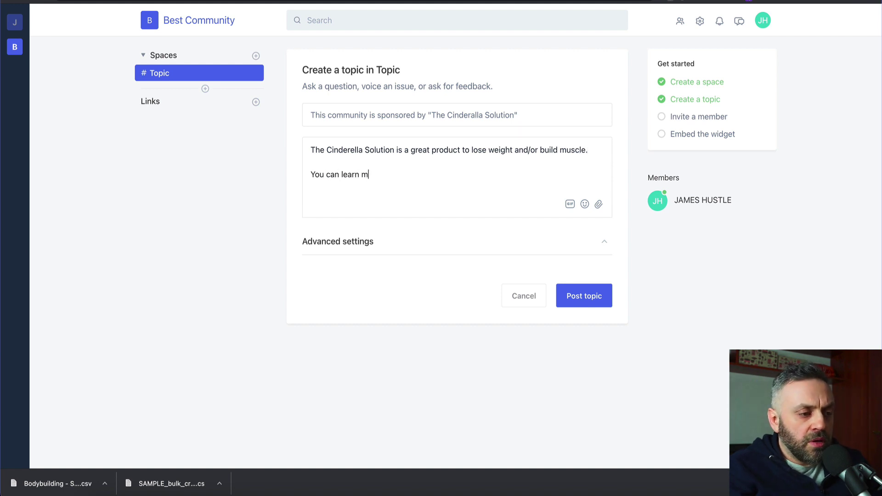
text(ore her:)
text(http://username.poundinc.hop.clickbank.net)
click(384, 176)
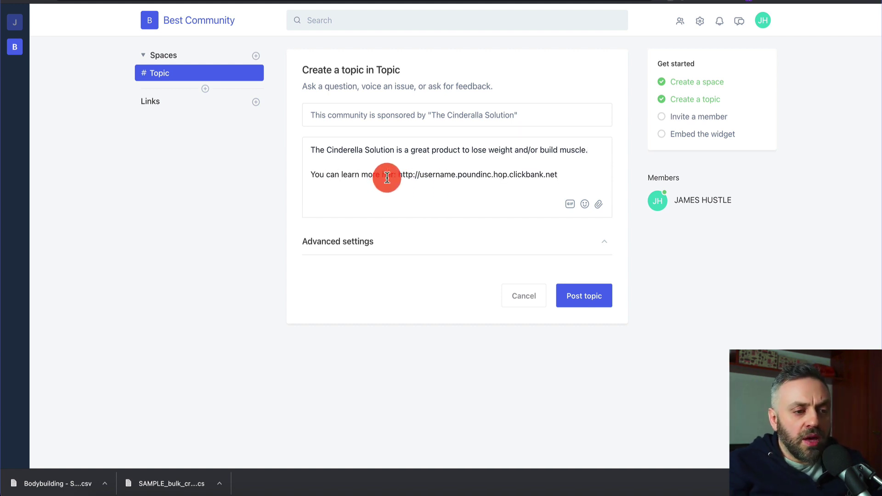
click(588, 293)
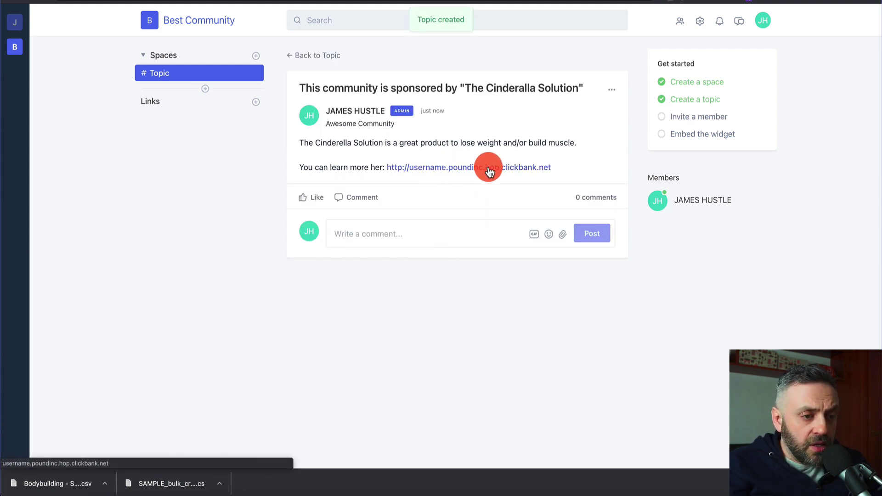
- Pin the new Cinderella Solution sponsored topic to the top of the Topic space feed
click(613, 91)
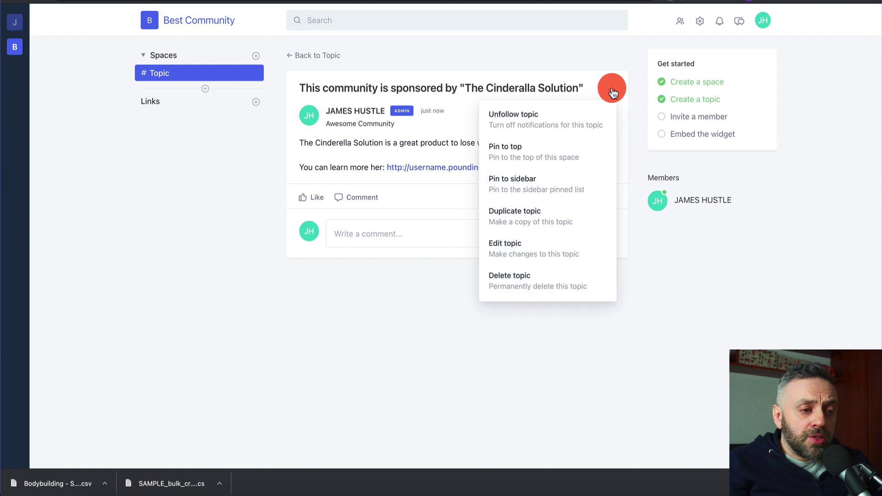
click(556, 148)
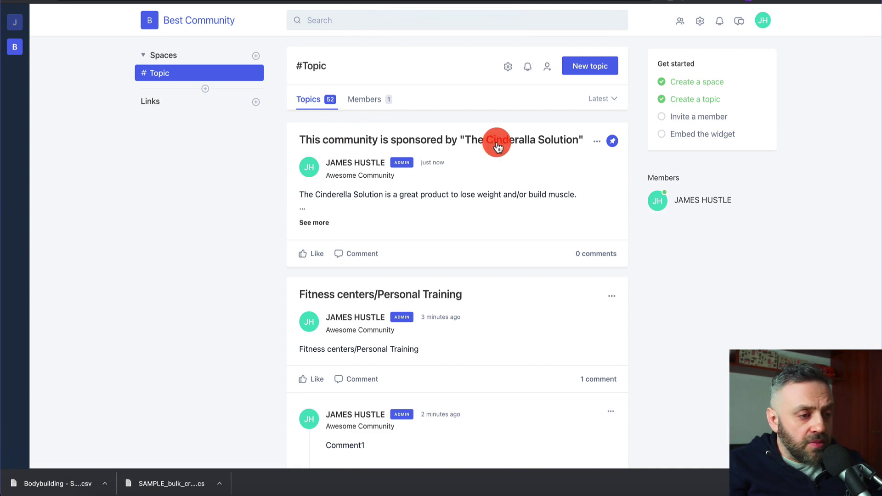
scroll(445, 206, down, 10)
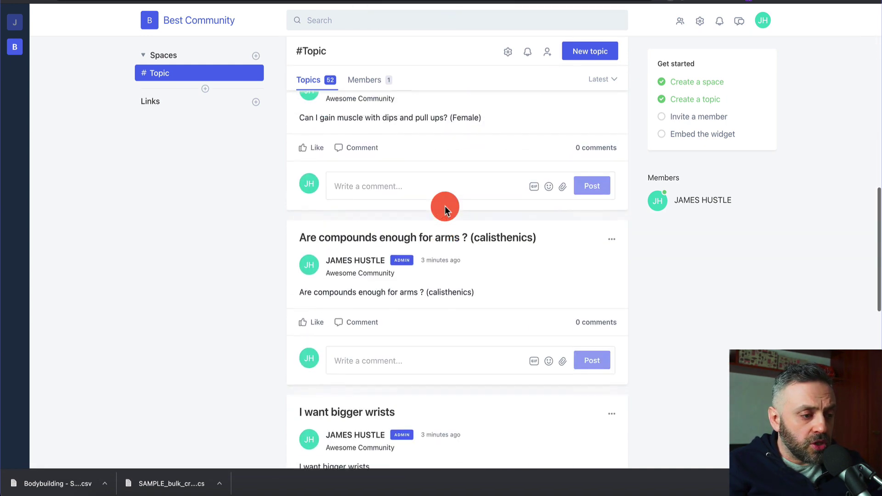
scroll(445, 209, up, 10)
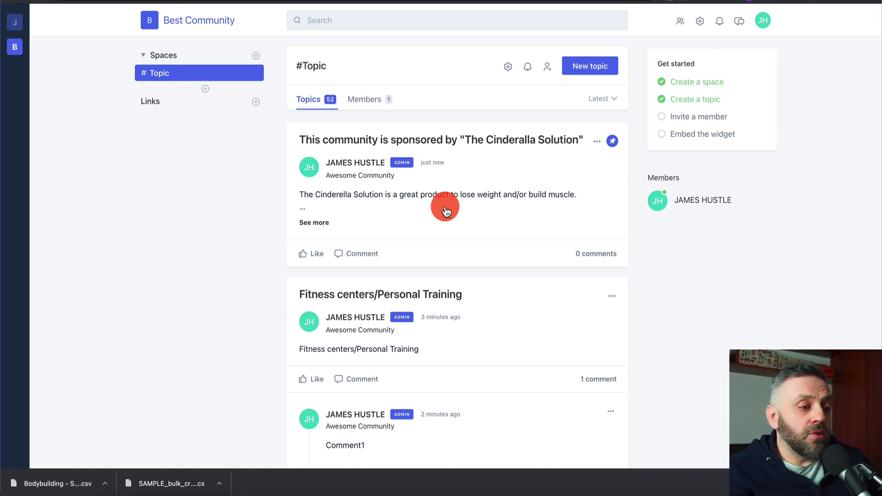
mouse_move(213, 53)
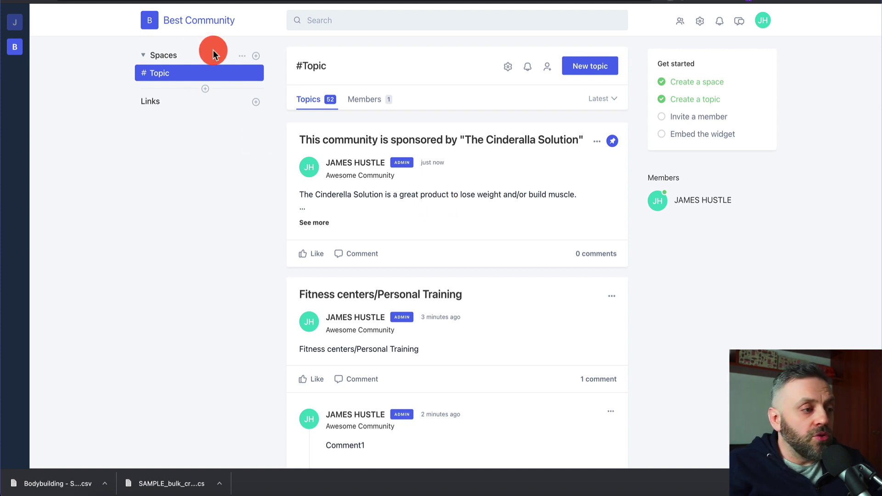
- Start a new space, browse the Bodybuilding.com Main Forums list, then return to Circle's Create a space form
click(257, 56)
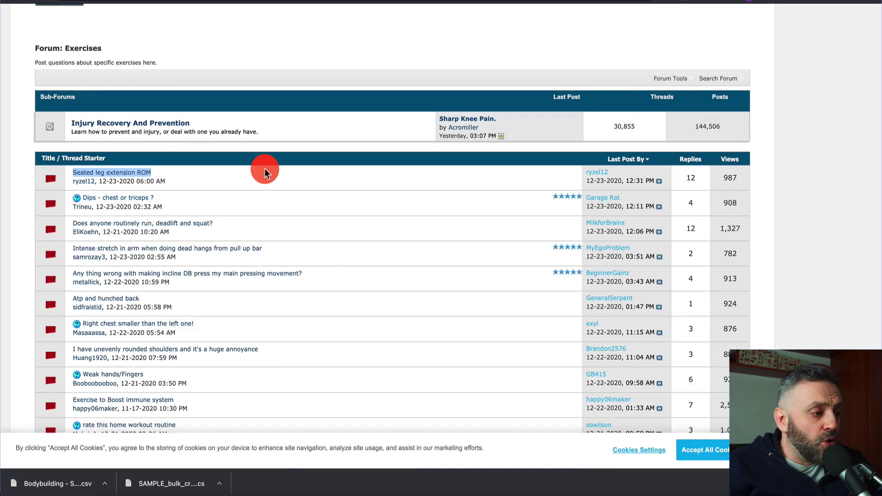
scroll(264, 170, up, 4)
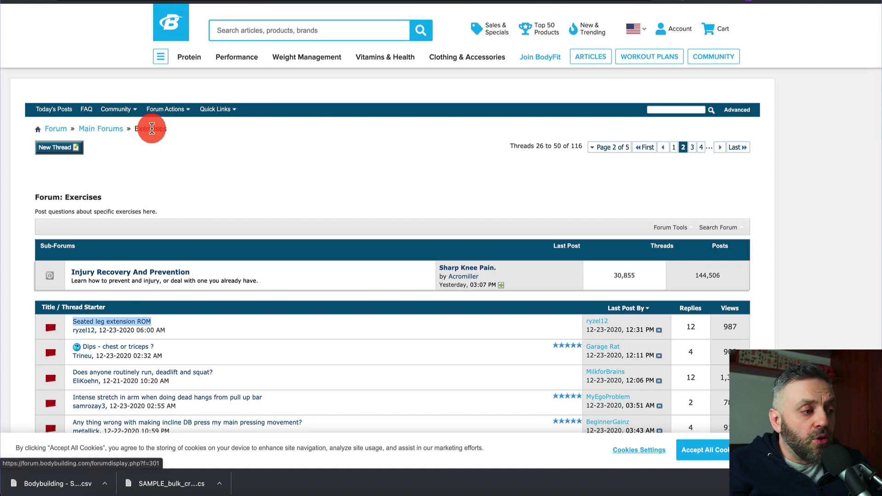
click(100, 128)
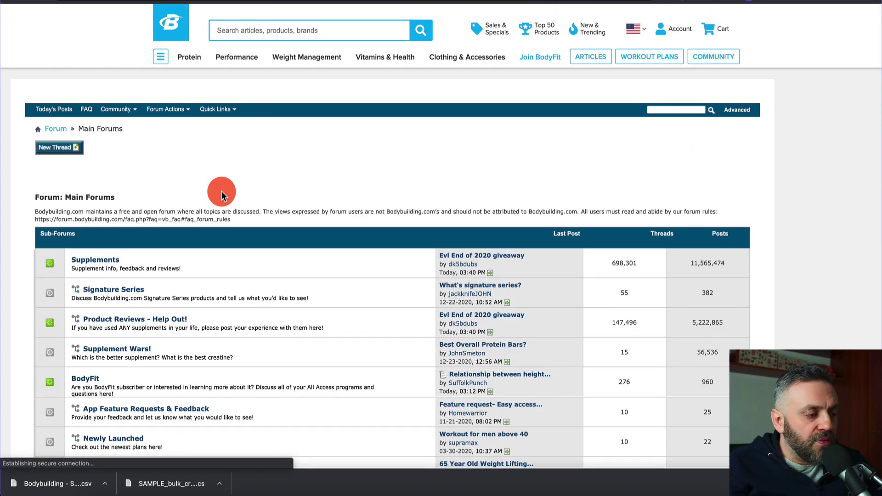
scroll(221, 192, down, 7)
scroll(222, 191, down, 2)
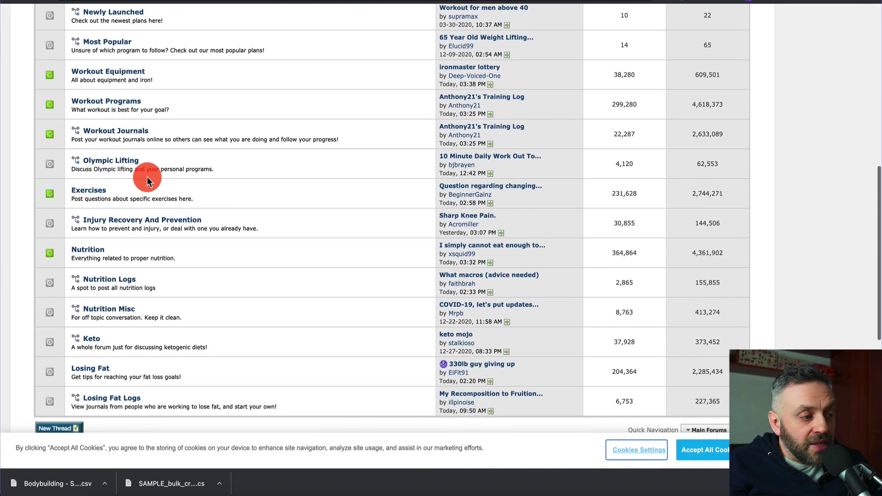
scroll(272, 150, down, 3)
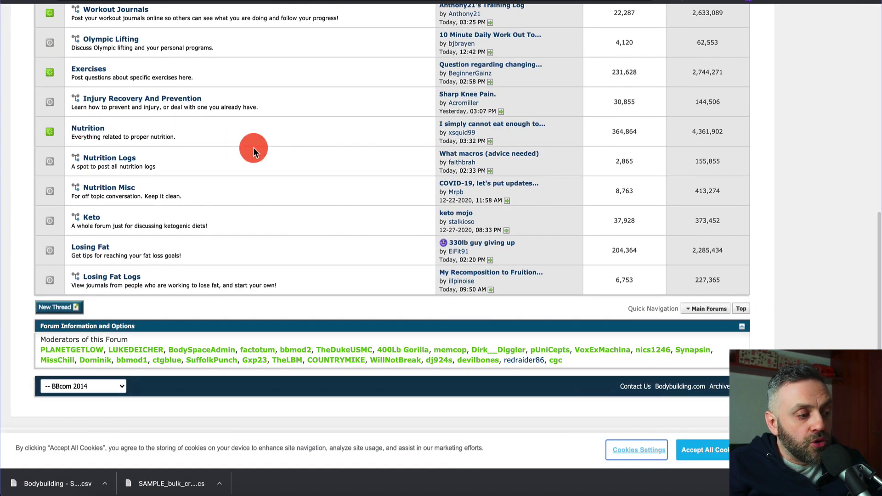
scroll(252, 147, up, 8)
scroll(253, 147, down, 1)
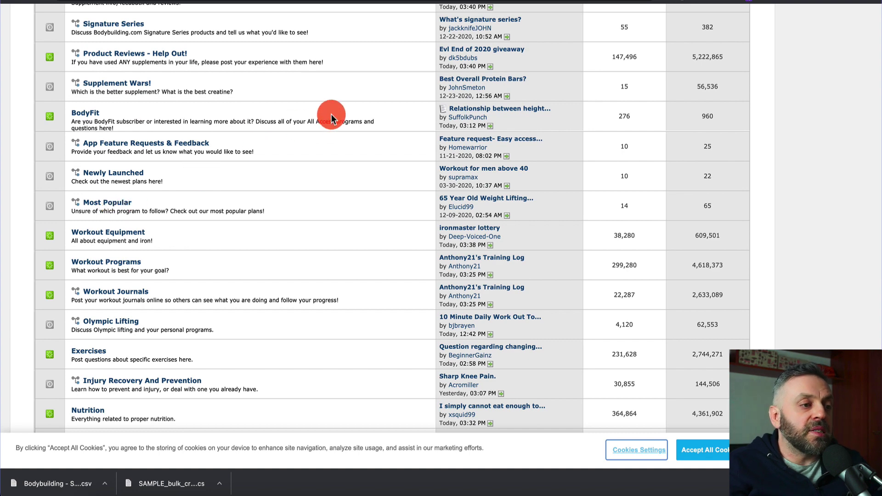
key(ctrl+Tab)
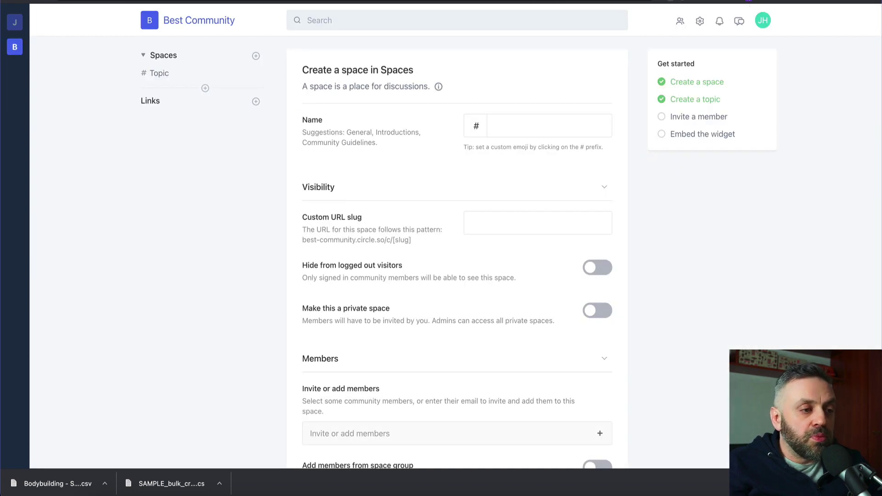
- Create a space named 'Weight Loss' using the Post View layout
click(547, 133)
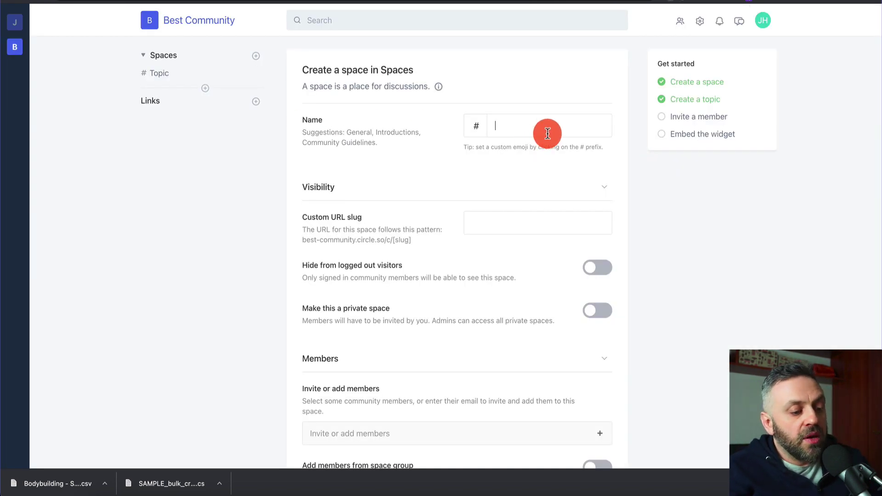
text(Weight loss)
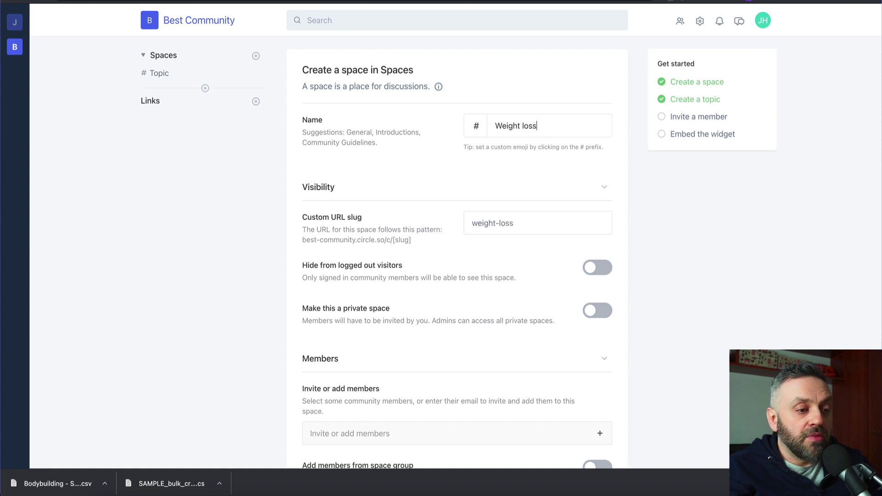
key(BackSpace)
key(BackSpace)
key(BackSpace)
key(BackSpace)
text(Loss)
scroll(477, 246, down, 1)
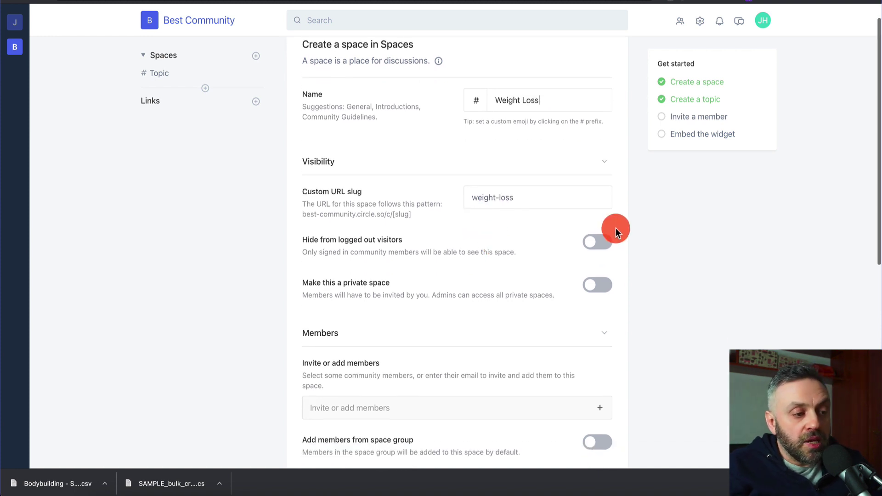
scroll(514, 331, down, 8)
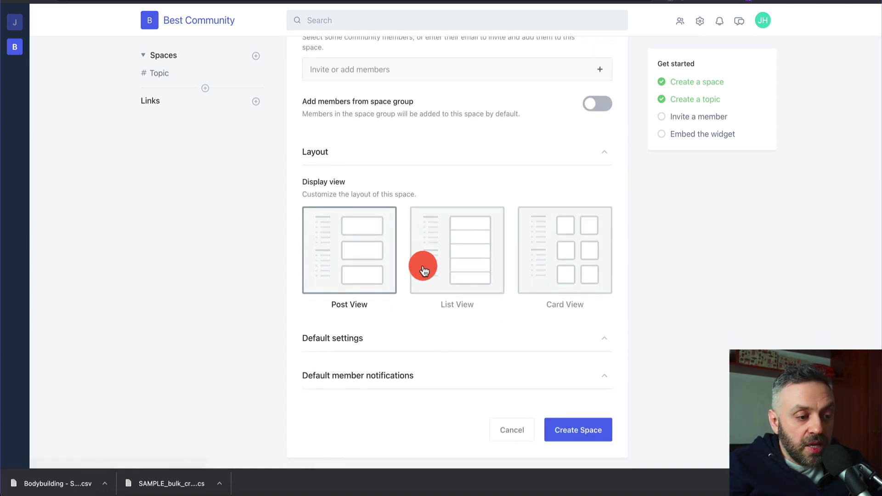
click(468, 261)
click(596, 266)
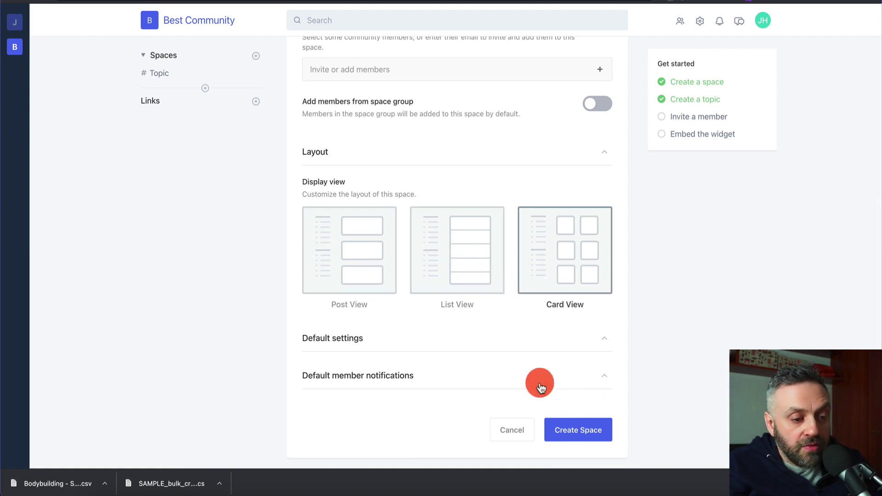
click(366, 254)
click(593, 434)
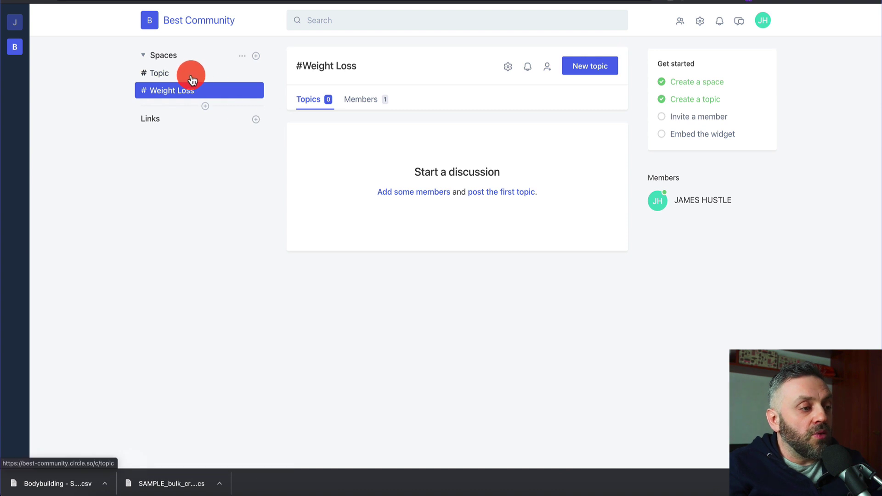
- Switch between the Topic and Weight Loss spaces, ending on the Topic feed
click(192, 77)
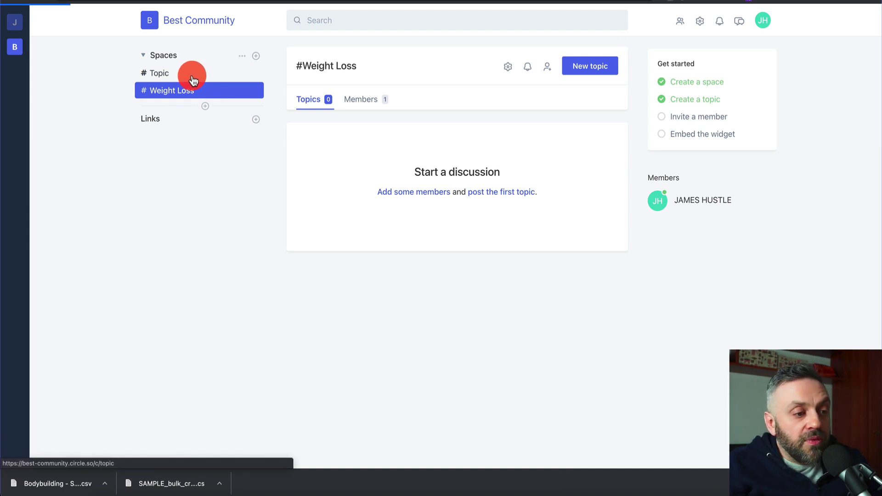
click(232, 93)
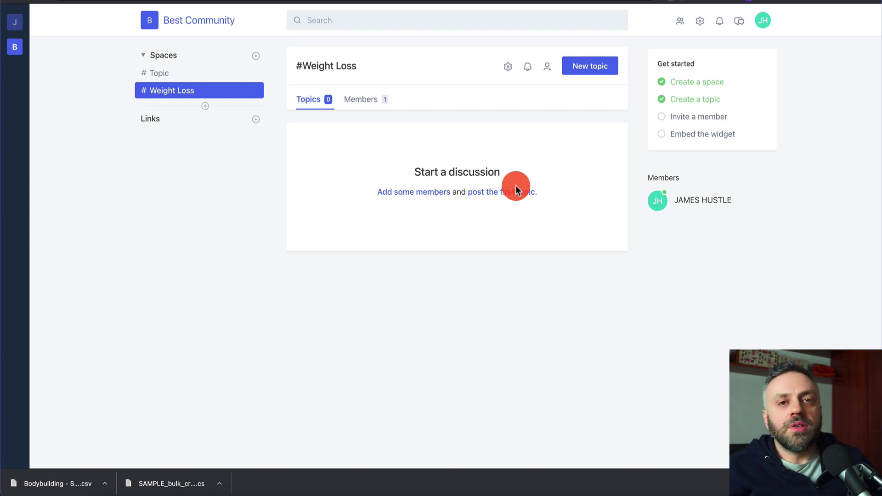
click(197, 73)
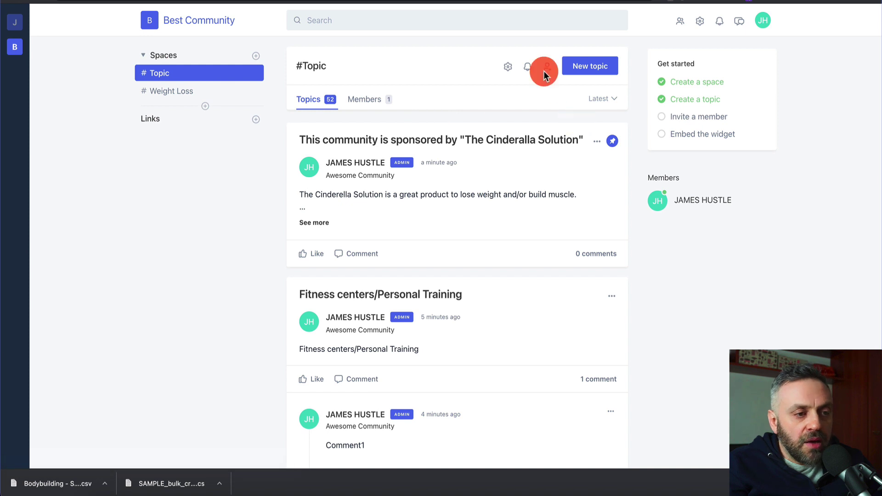
- In the Topic space's edit settings, change its name to 'Building Muscle'
click(507, 67)
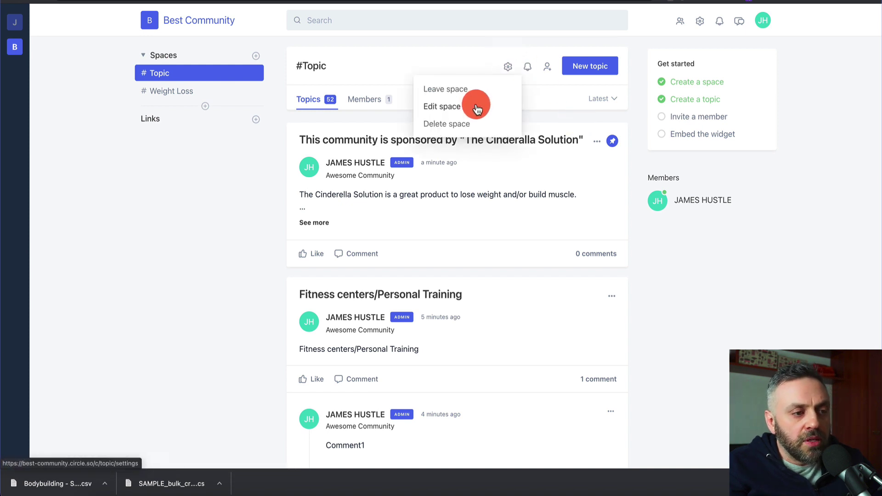
click(442, 106)
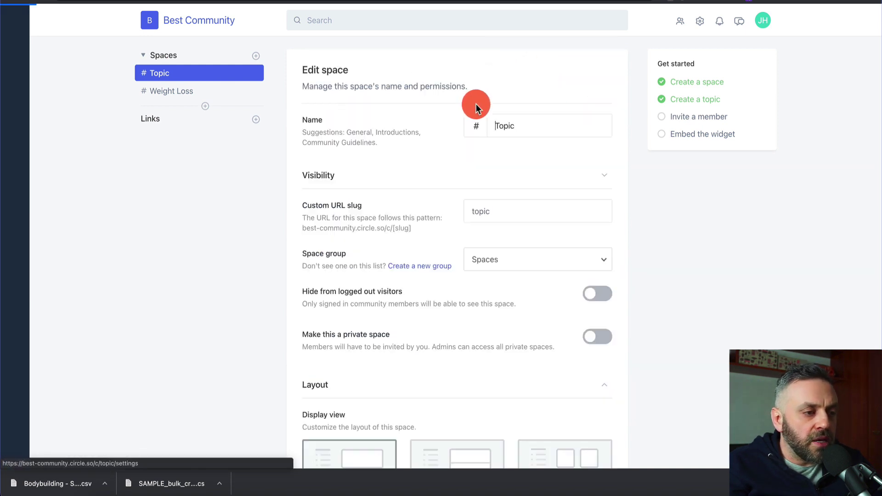
double_click(553, 123)
text(Build)
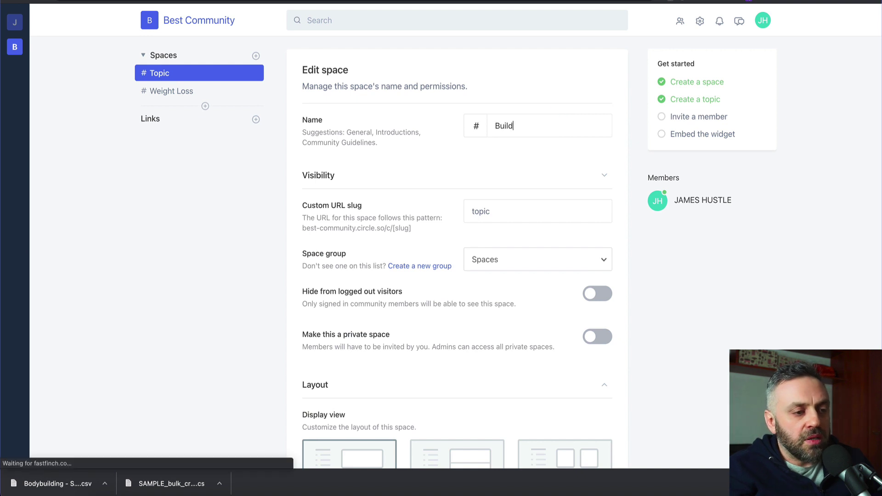
text(ing Muscle)
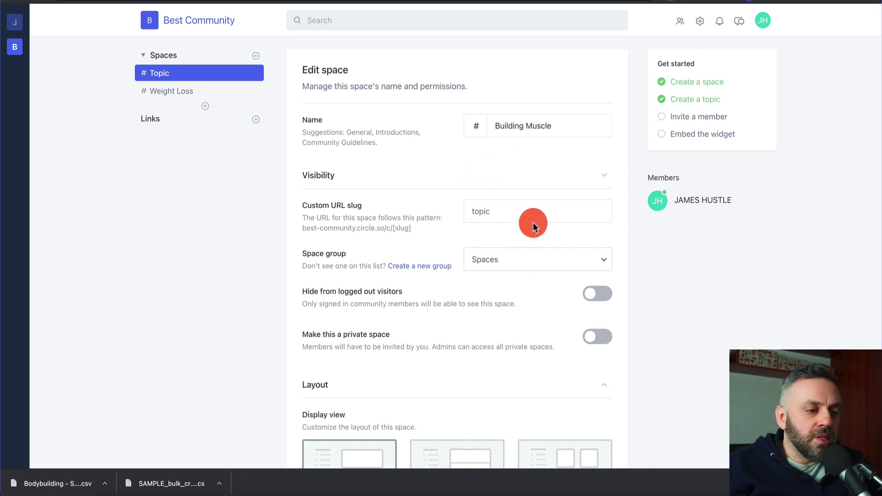
- Set the space's URL slug to building-muscle and save the changes
click(520, 210)
key(ctrl+a)
text(Building Muscle)
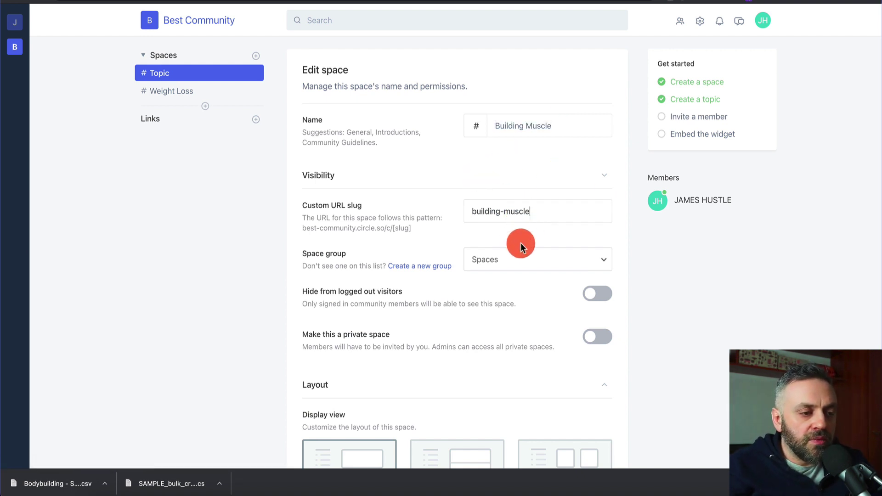
scroll(523, 248, down, 10)
scroll(522, 250, down, 7)
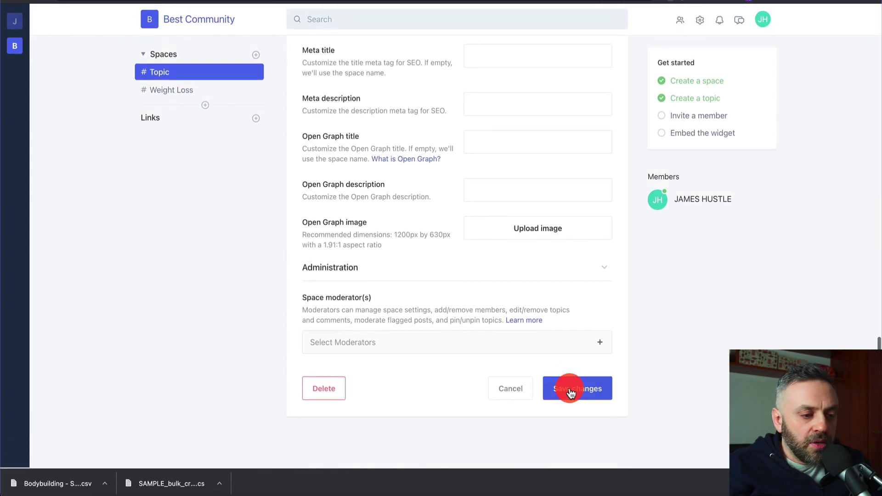
scroll(408, 120, up, 10)
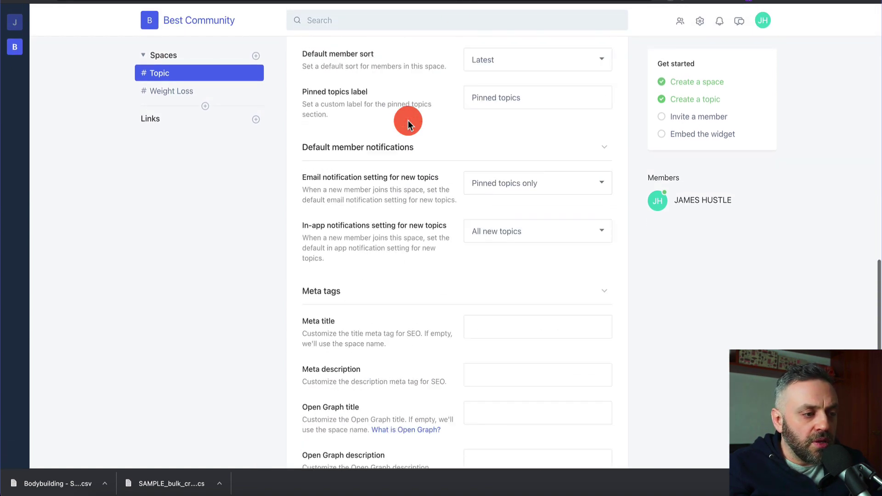
scroll(408, 121, up, 4)
scroll(408, 120, down, 7)
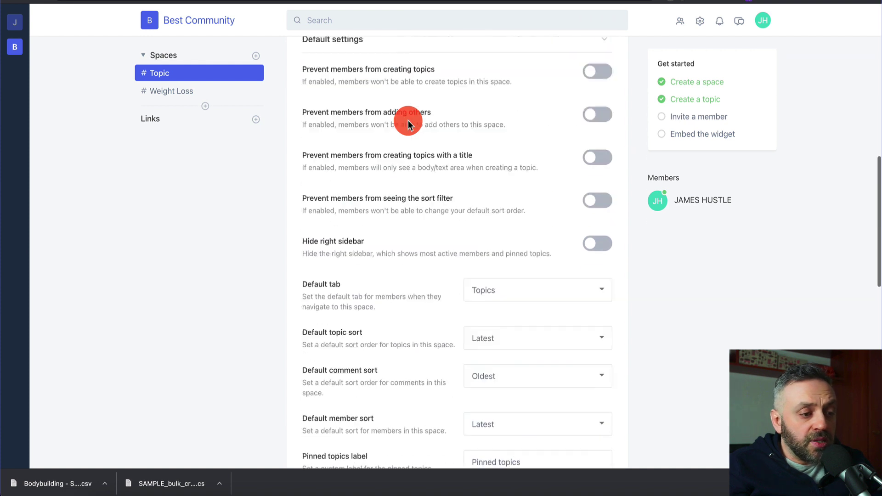
scroll(408, 120, up, 2)
scroll(408, 121, down, 7)
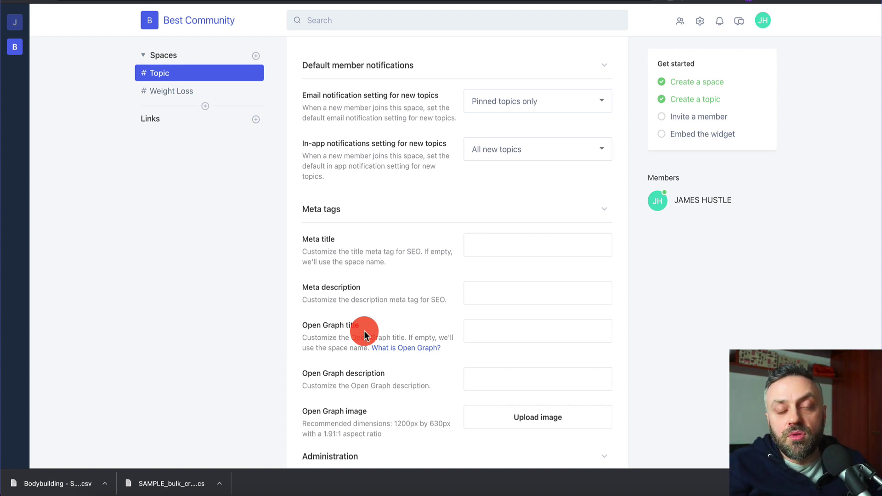
scroll(364, 331, down, 5)
click(571, 391)
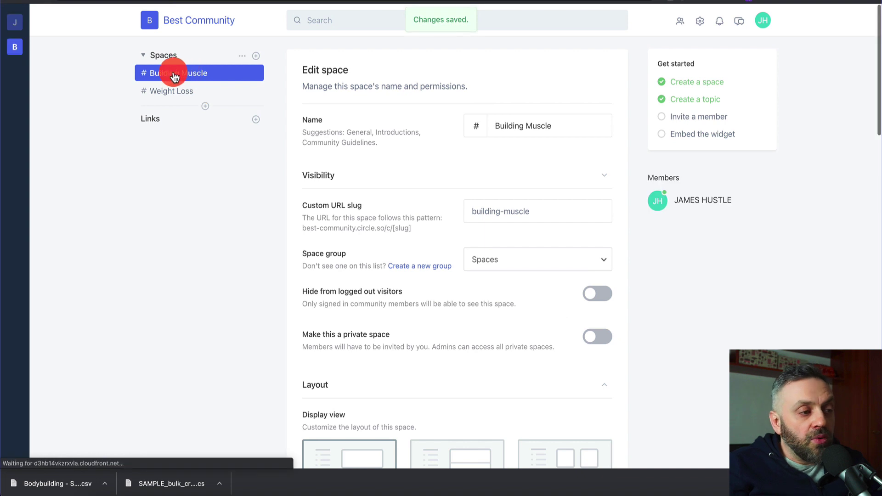
- Open the Building Muscle space and look over its 52-topic feed
click(178, 93)
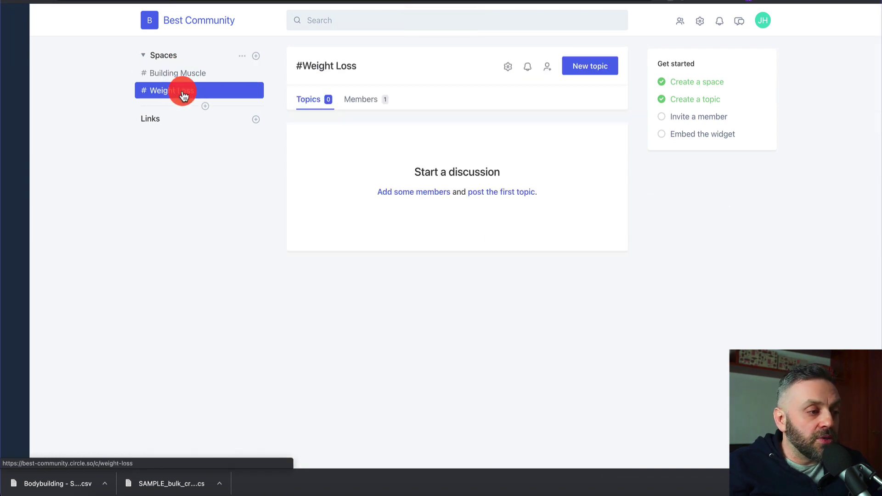
click(216, 78)
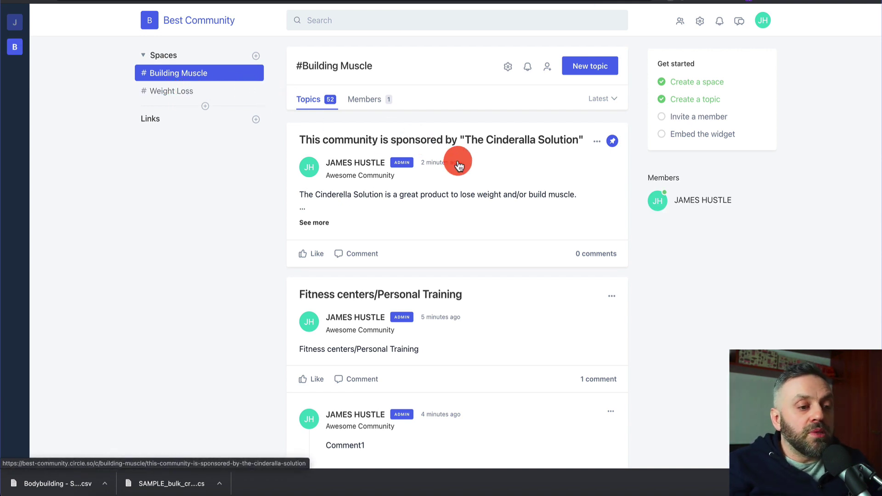
scroll(458, 164, down, 10)
scroll(458, 160, up, 10)
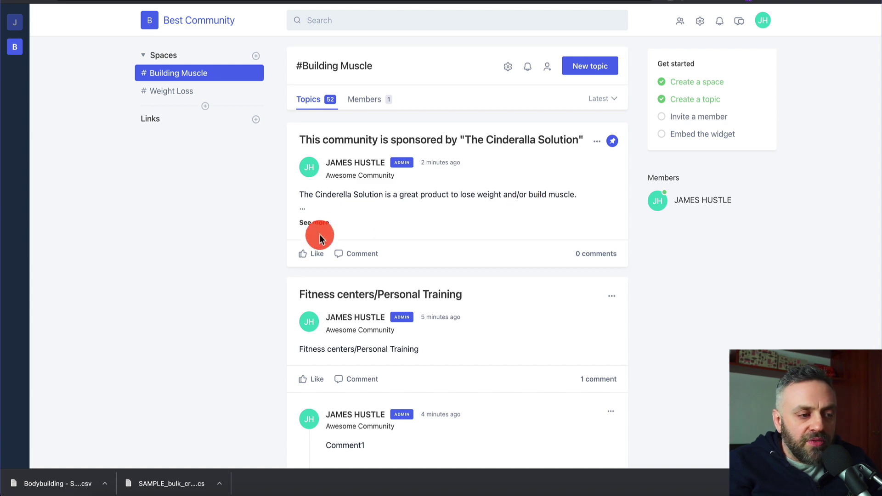
- Expand the pinned Cinderella Solution post to reveal its ClickBank link
click(315, 223)
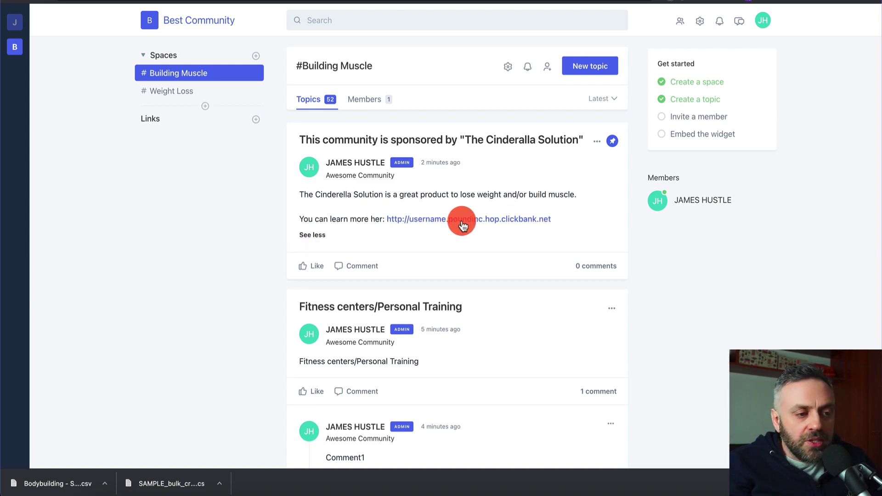
scroll(445, 263, down, 15)
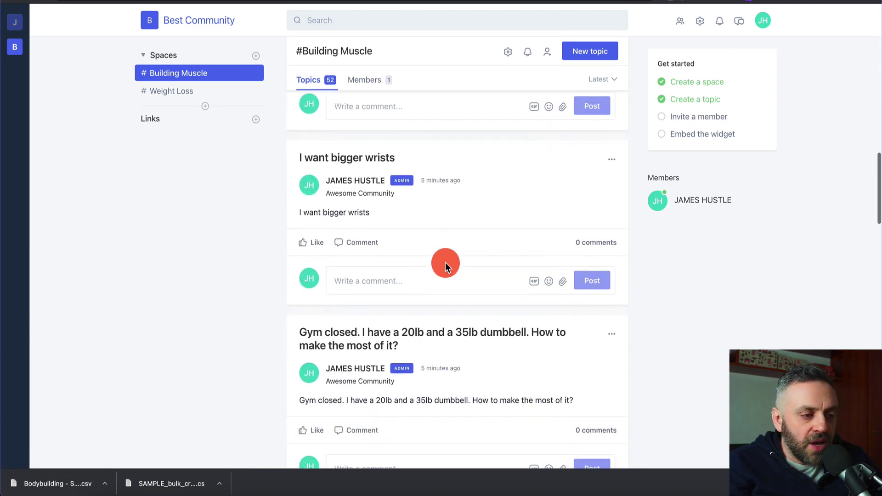
scroll(445, 263, up, 12)
scroll(446, 263, up, 3)
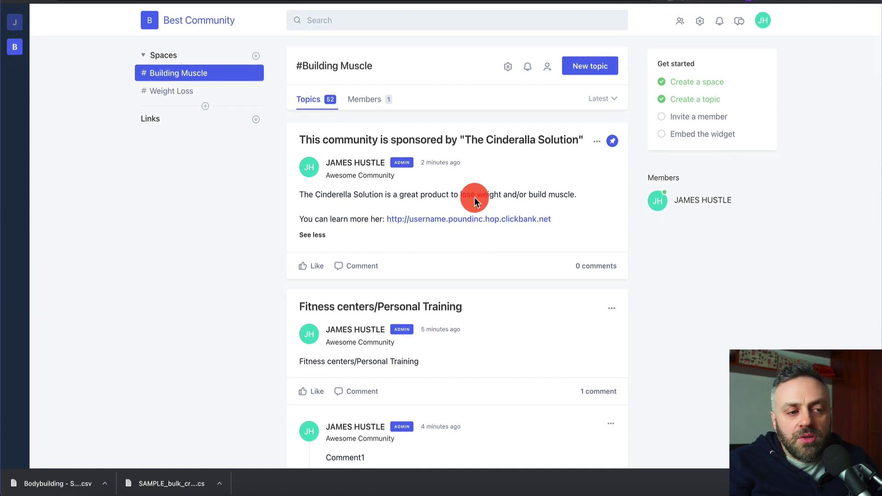